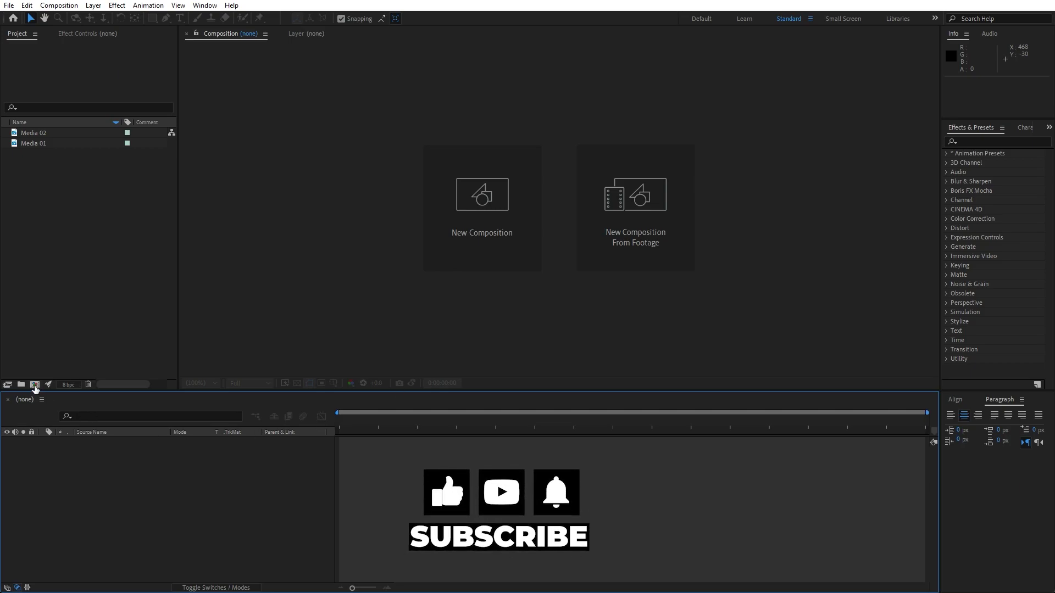
- Create a 1920×1080, 60 fps composition named Final and add the Media 01 clip to it
left_click(35, 386)
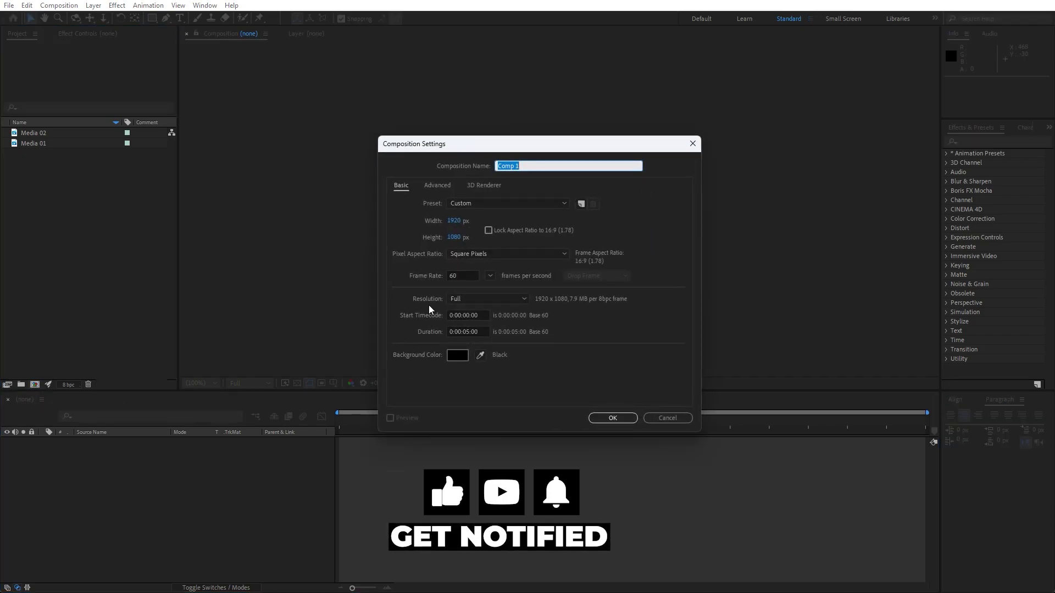
type("Final")
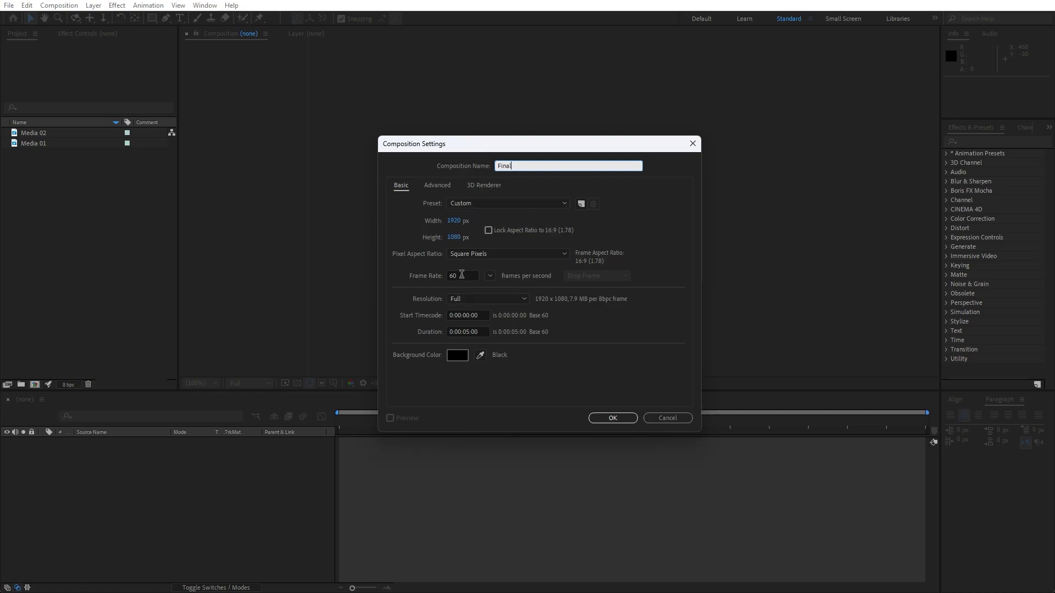
left_click(610, 417)
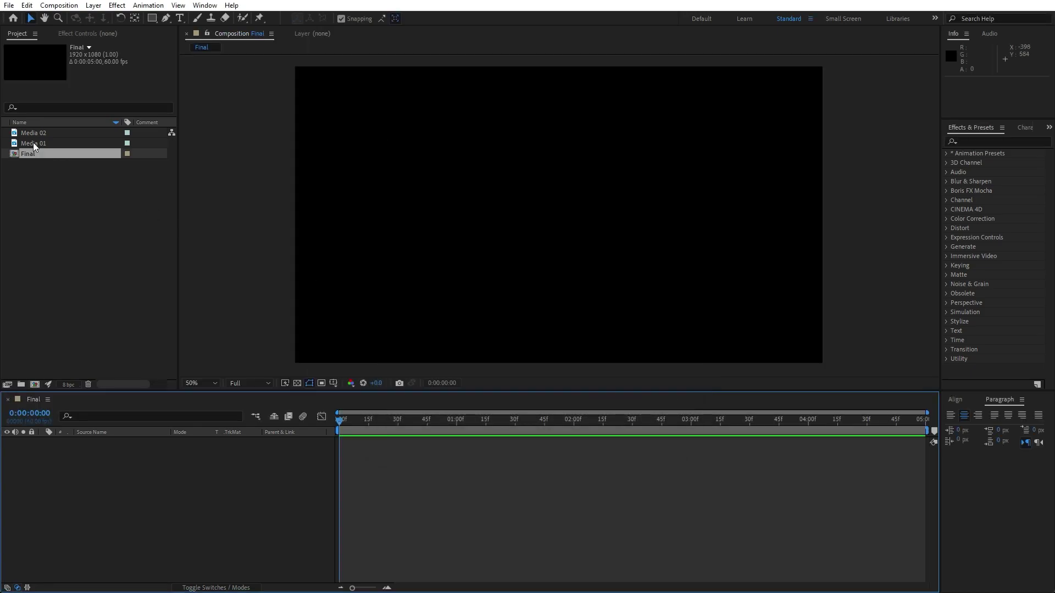
left_click_drag(31, 143, 134, 512)
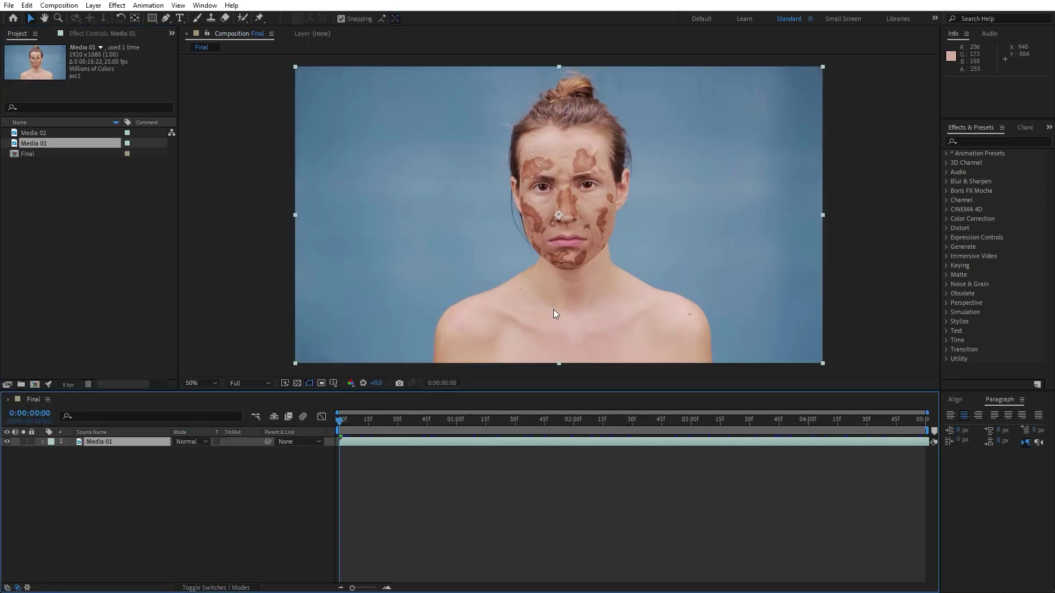
- Start a new white solid layer named Matte
right_click(173, 498)
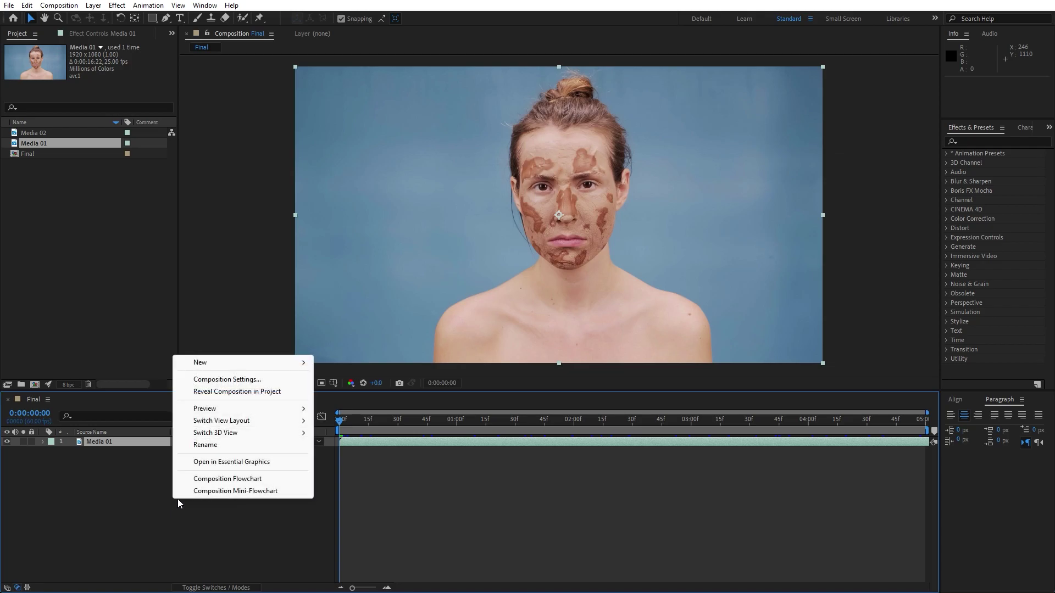
mouse_move(204, 363)
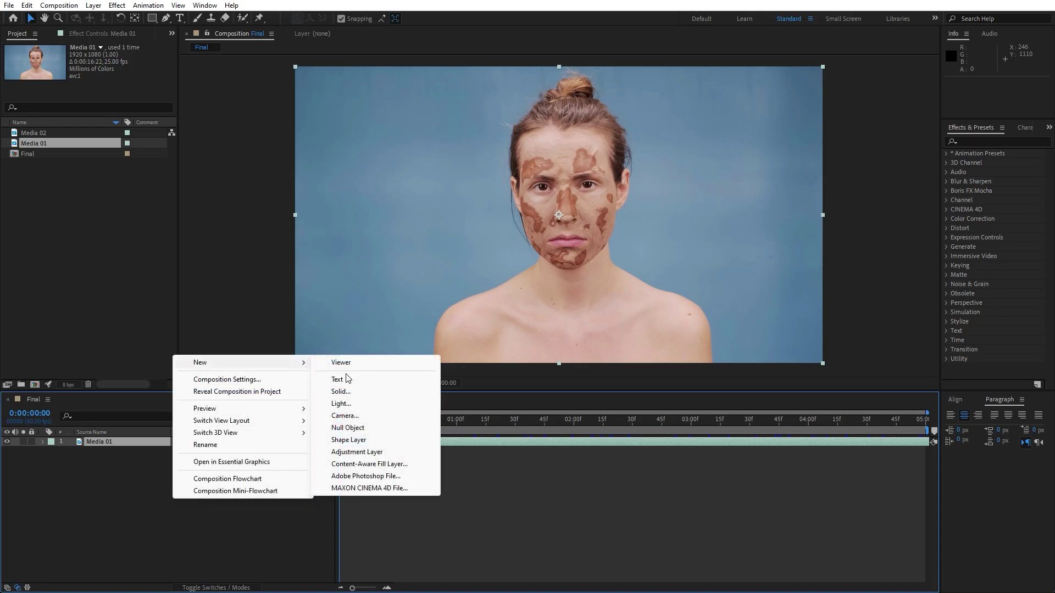
left_click(348, 394)
type("Matte")
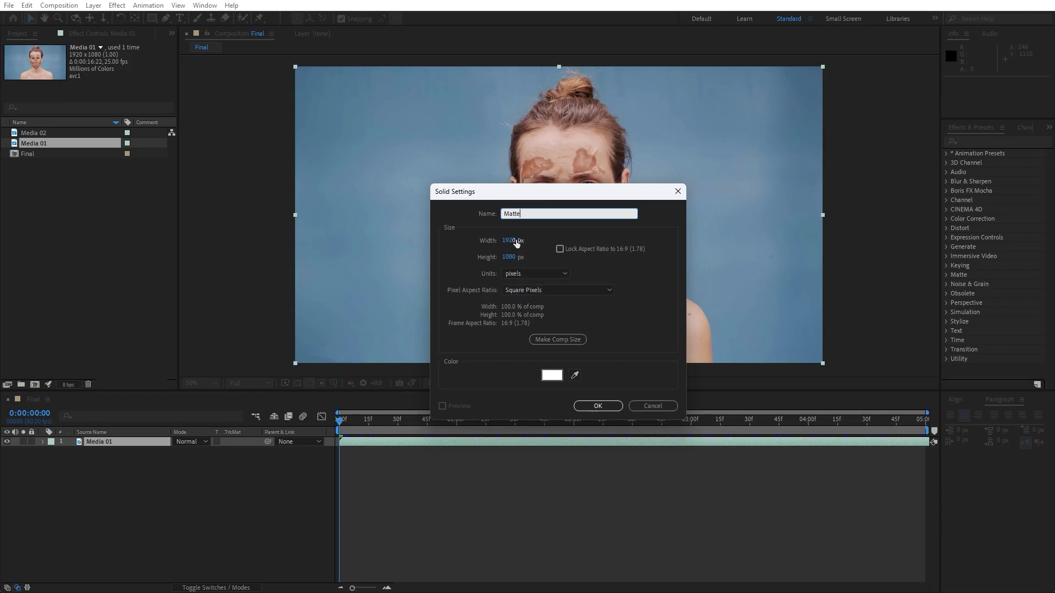
- Add the Matte solid and keyframe its Scale from 0% width at 0:00 to 100% at about two seconds
left_click(599, 408)
left_click_drag(347, 422, 513, 425)
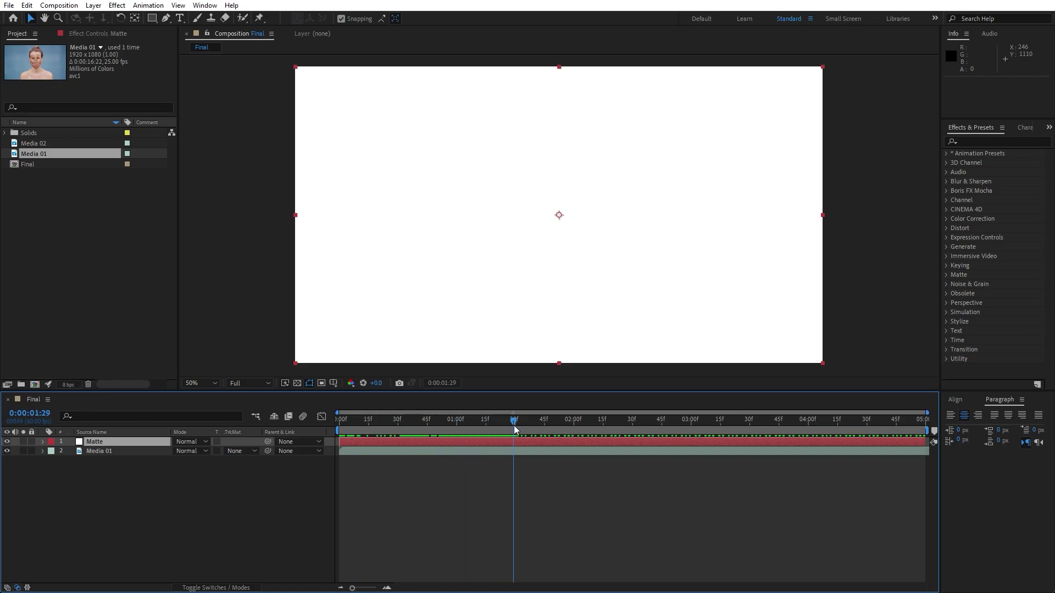
key("s")
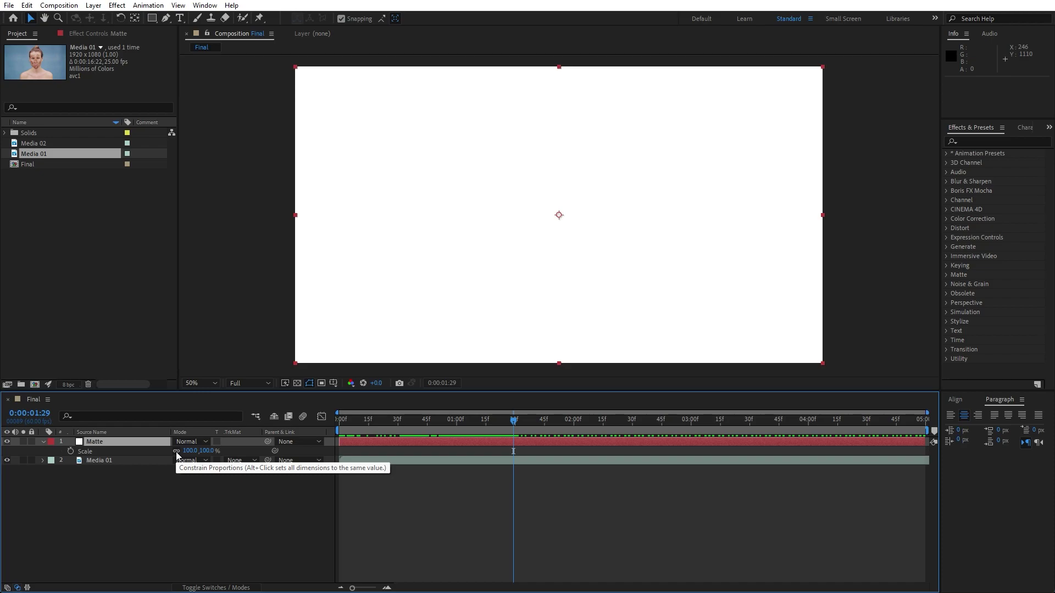
left_click(71, 451)
left_click(400, 419)
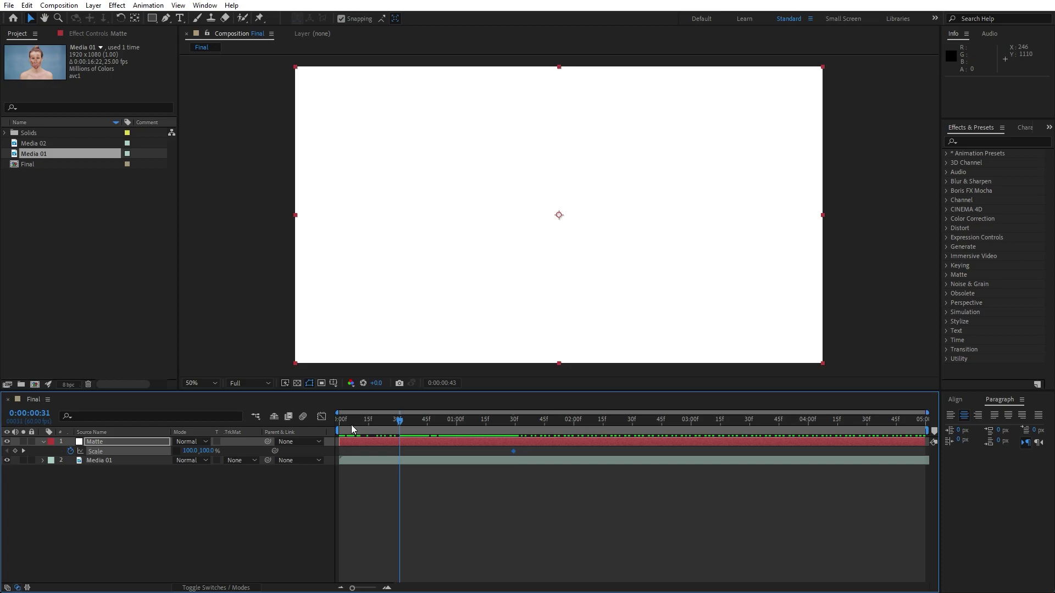
left_click_drag(351, 424, 267, 425)
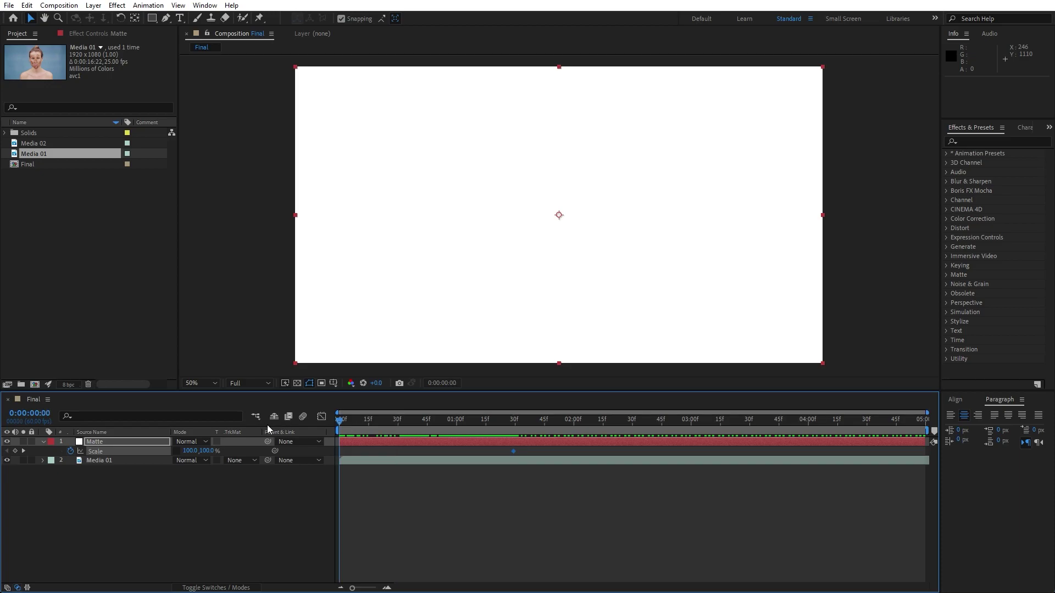
left_click(190, 451)
type("0")
left_click(199, 506)
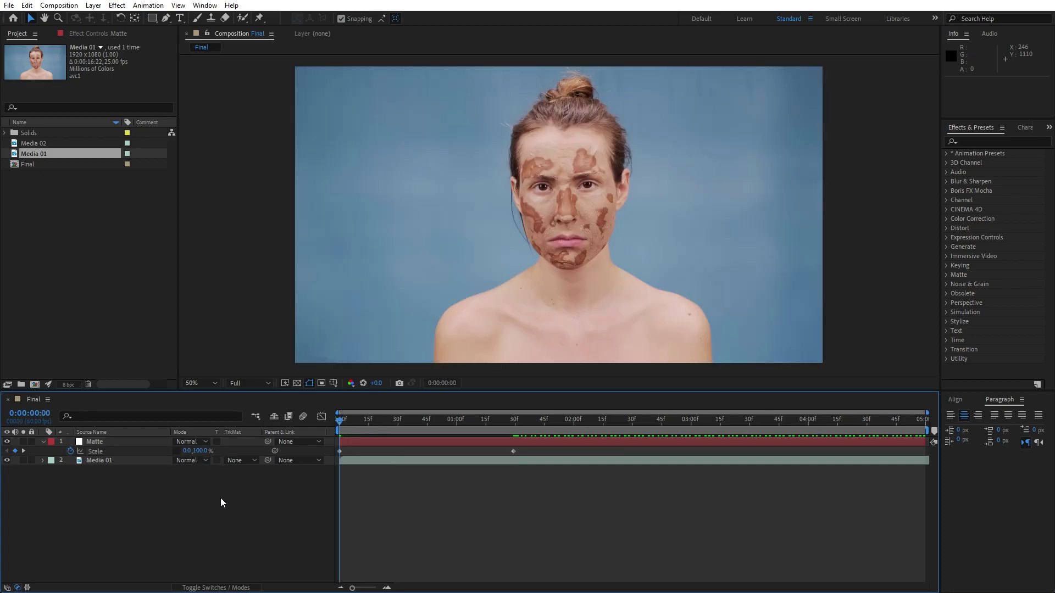
- Give both Scale keyframes a sharp ease-out in the Graph Editor's speed curve
left_click_drag(549, 486, 288, 423)
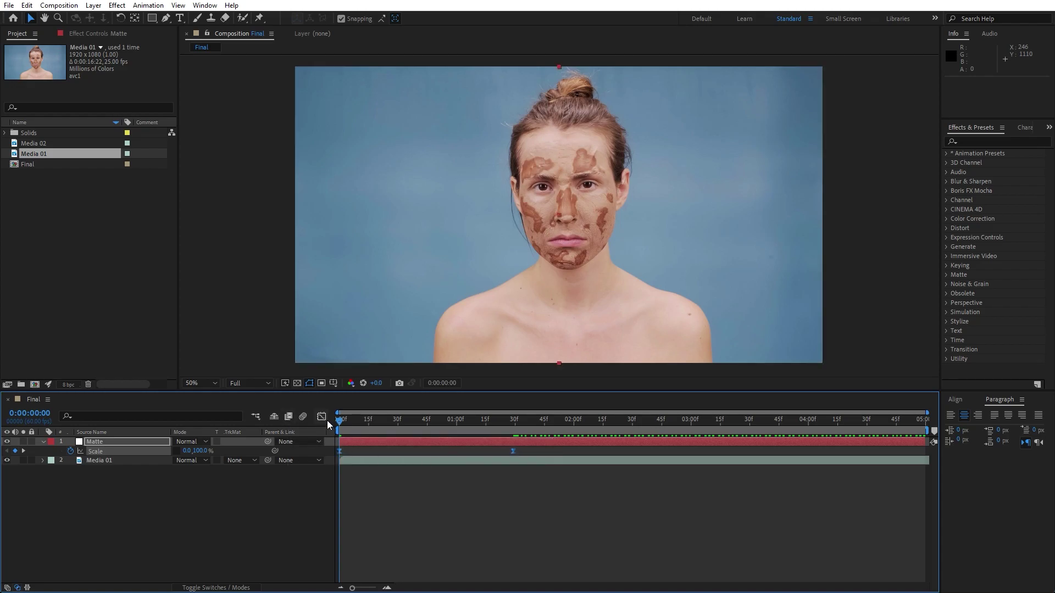
key("shift+F3")
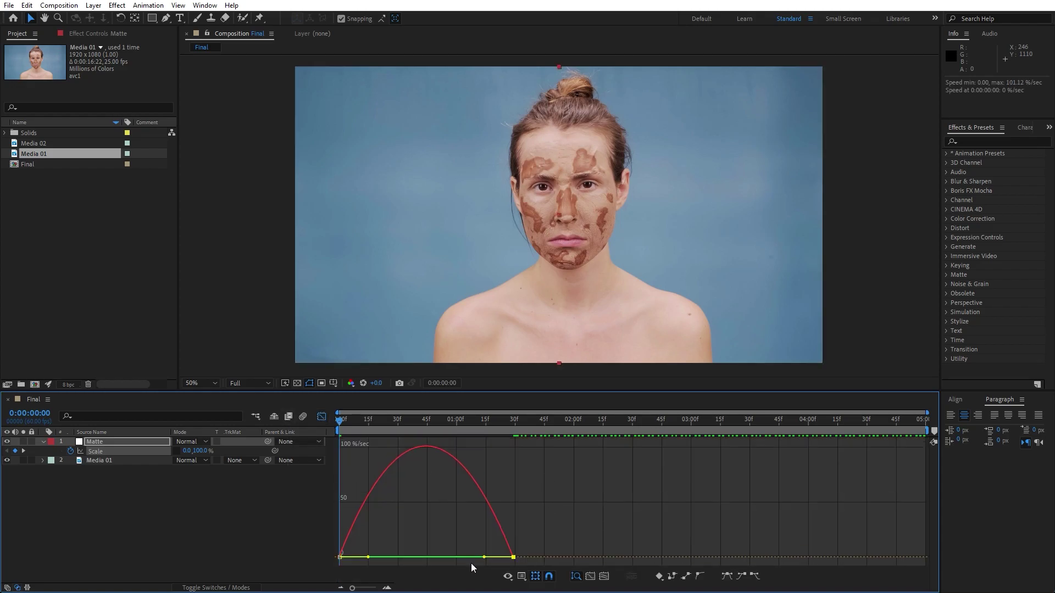
left_click_drag(483, 557, 399, 557)
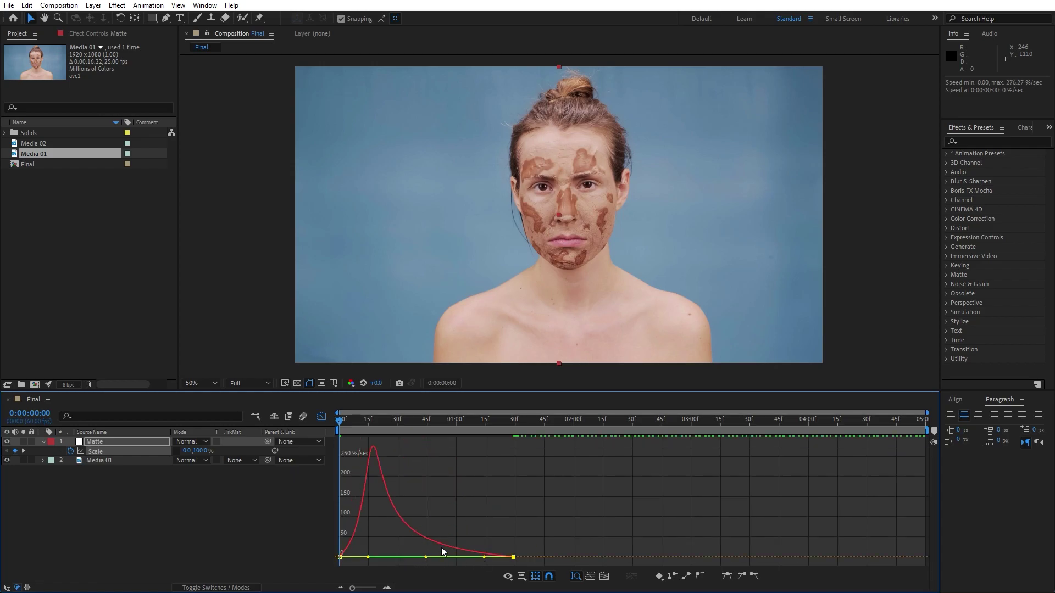
right_click(497, 490)
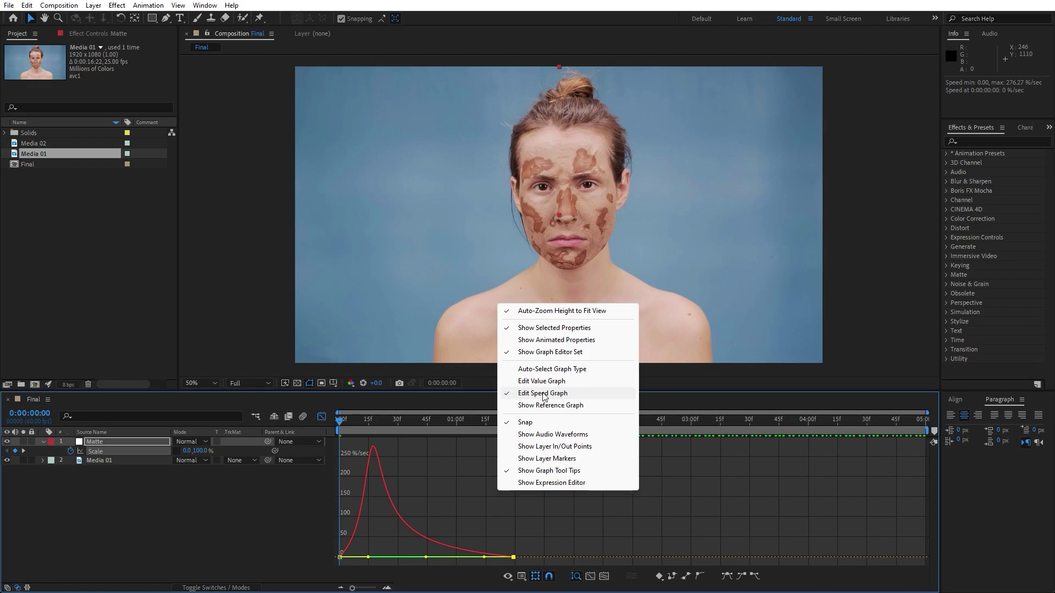
left_click(545, 393)
left_click(322, 418)
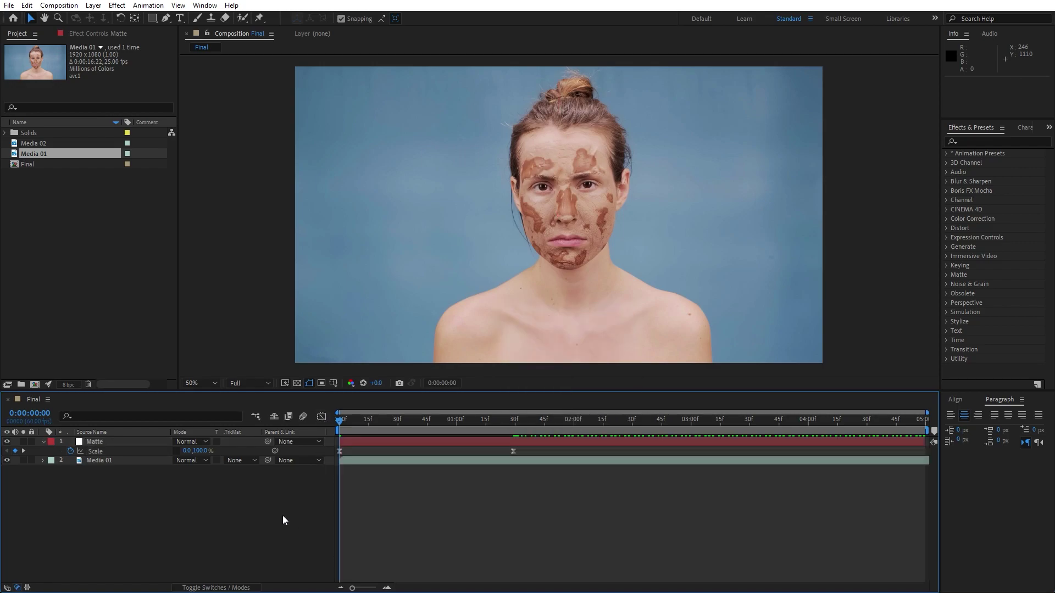
- Preview the reveal and set Media 01's track matte to the Matte's alpha
key("space")
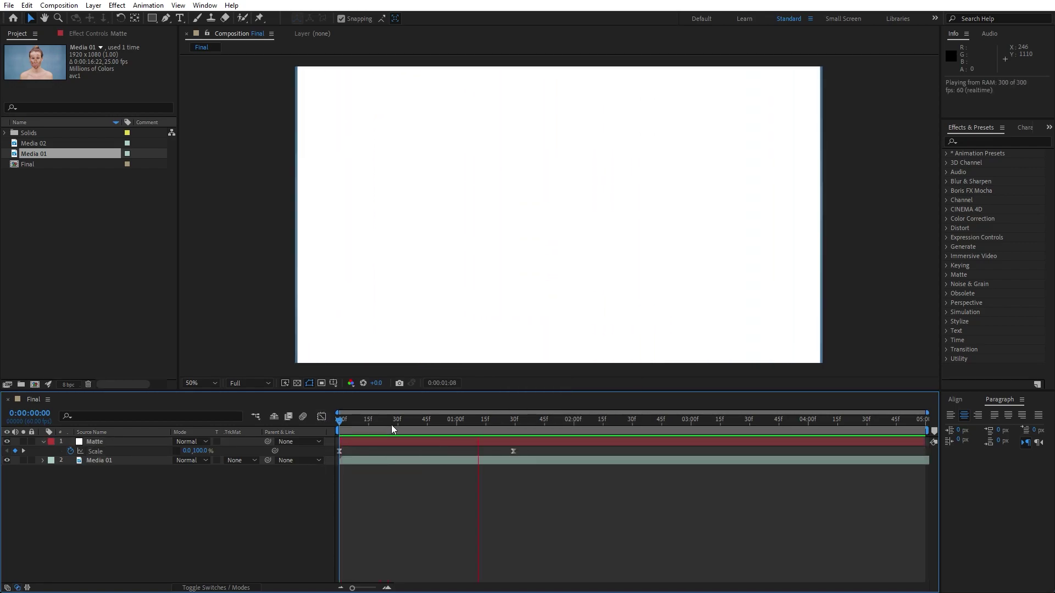
mouse_move(396, 423)
left_mouse_down()
mouse_move(377, 424)
mouse_move(390, 424)
left_mouse_up()
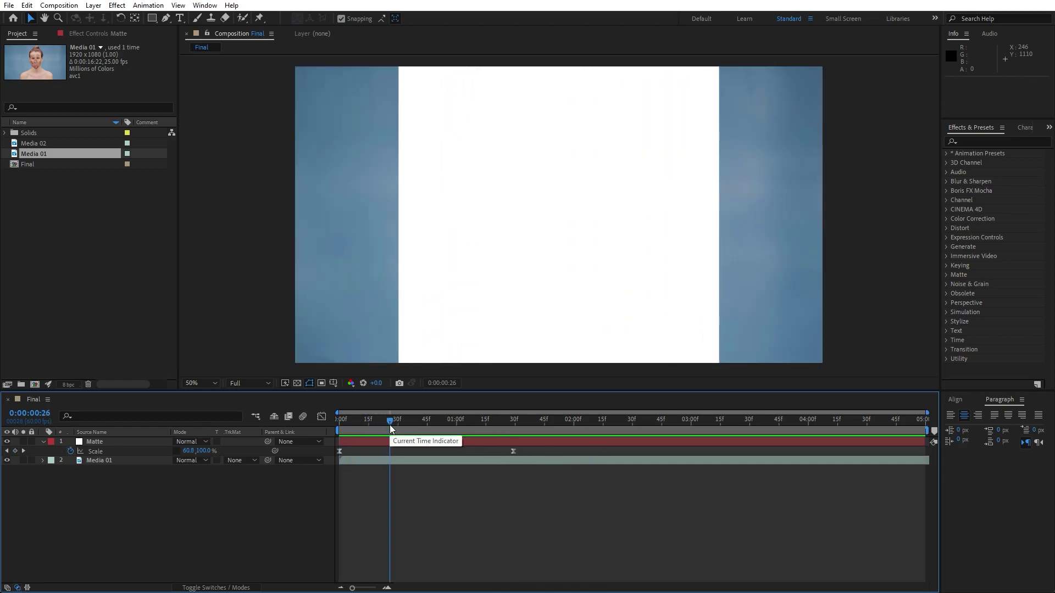
left_click(246, 462)
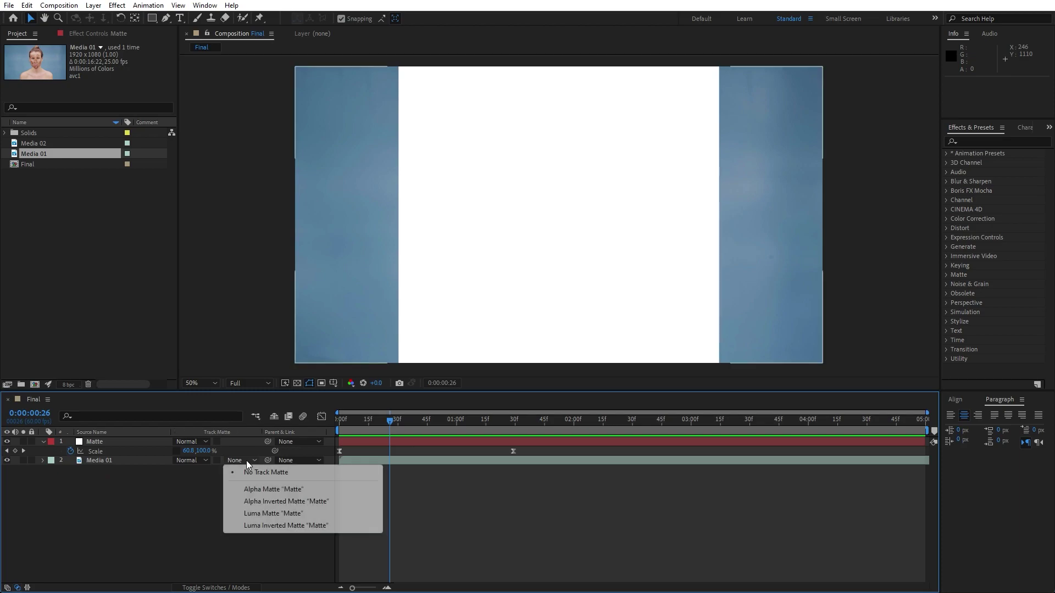
left_click(255, 487)
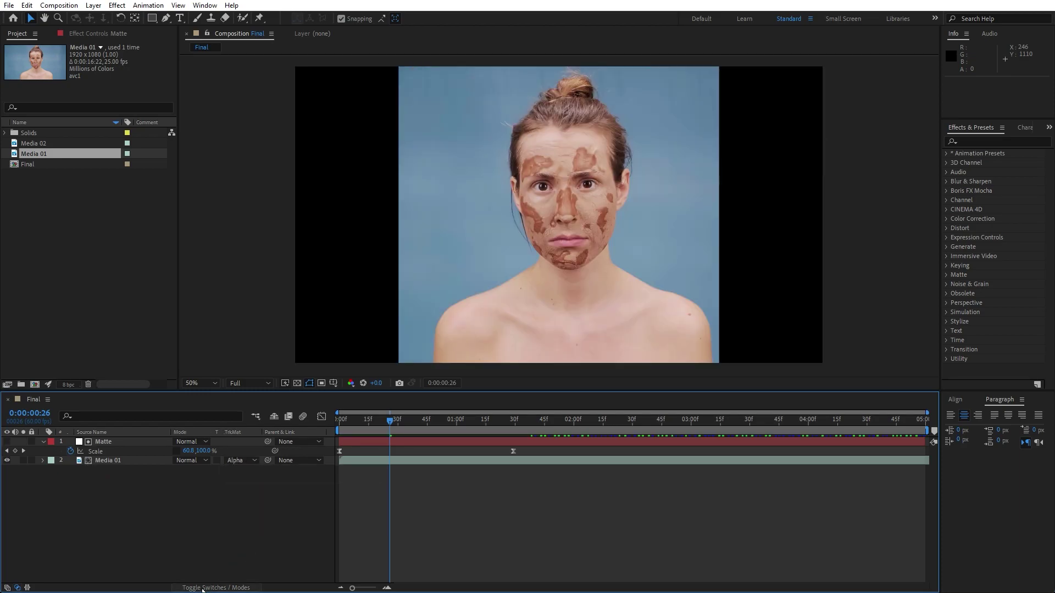
left_click(203, 588)
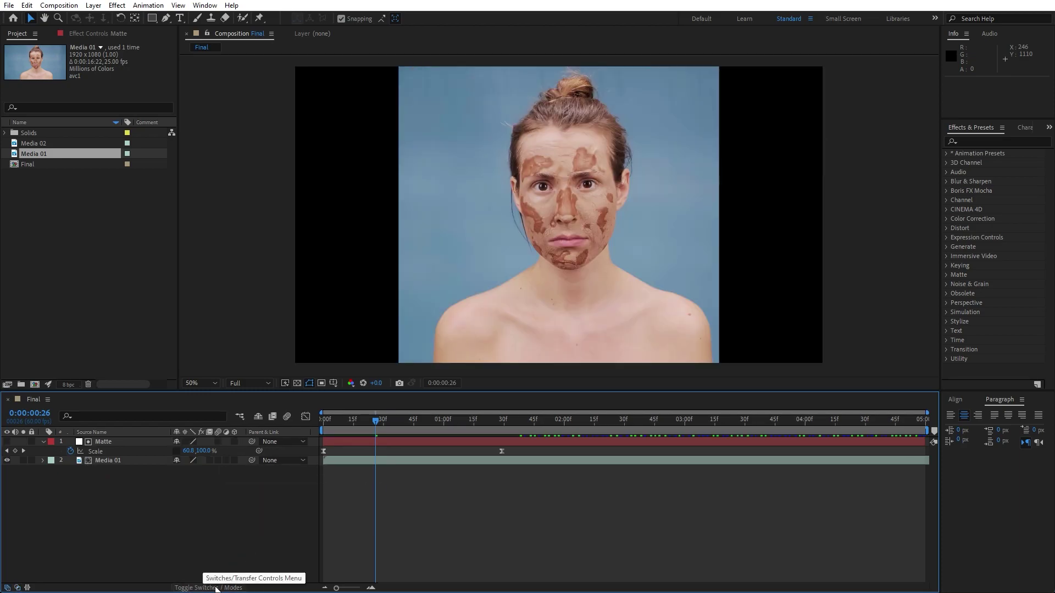
left_click(203, 587)
- Pre-compose the Matte and Media 01 layers into a comp named Media 01
left_click(46, 441)
left_click(42, 443)
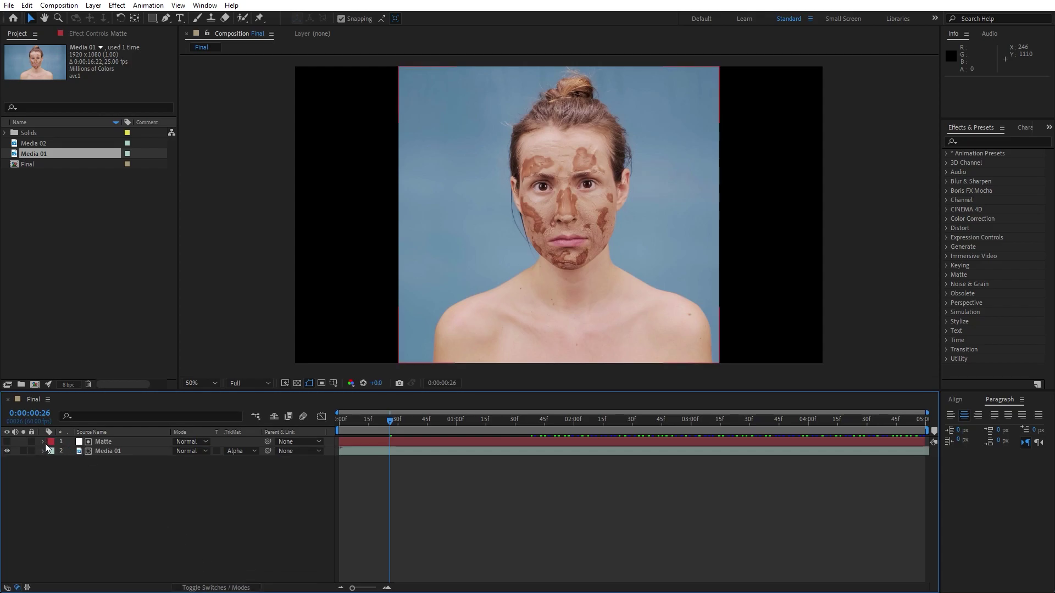
left_click_drag(187, 504, 85, 418)
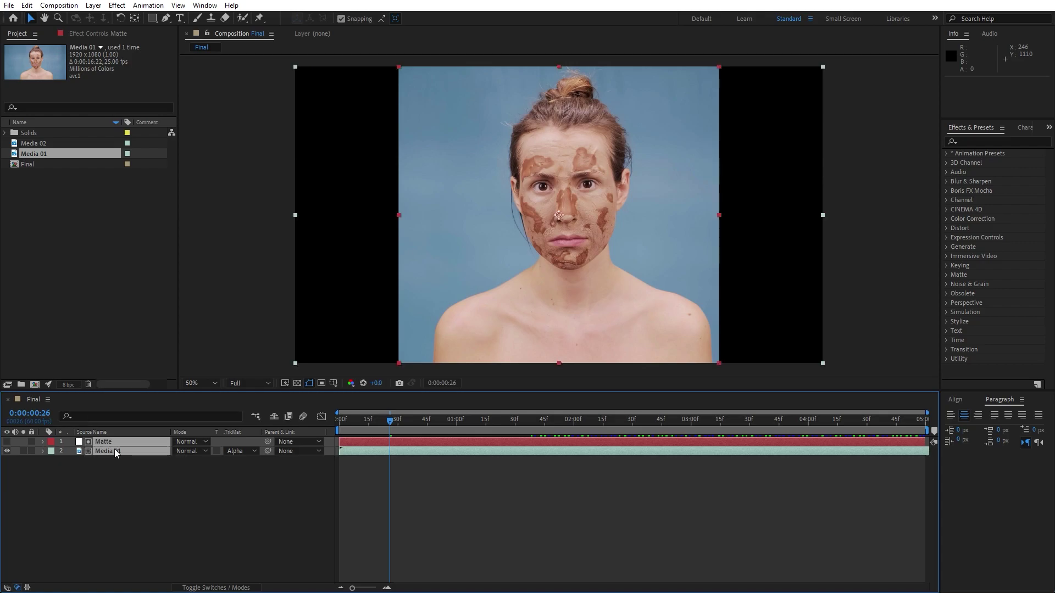
right_click(114, 449)
left_click(189, 388)
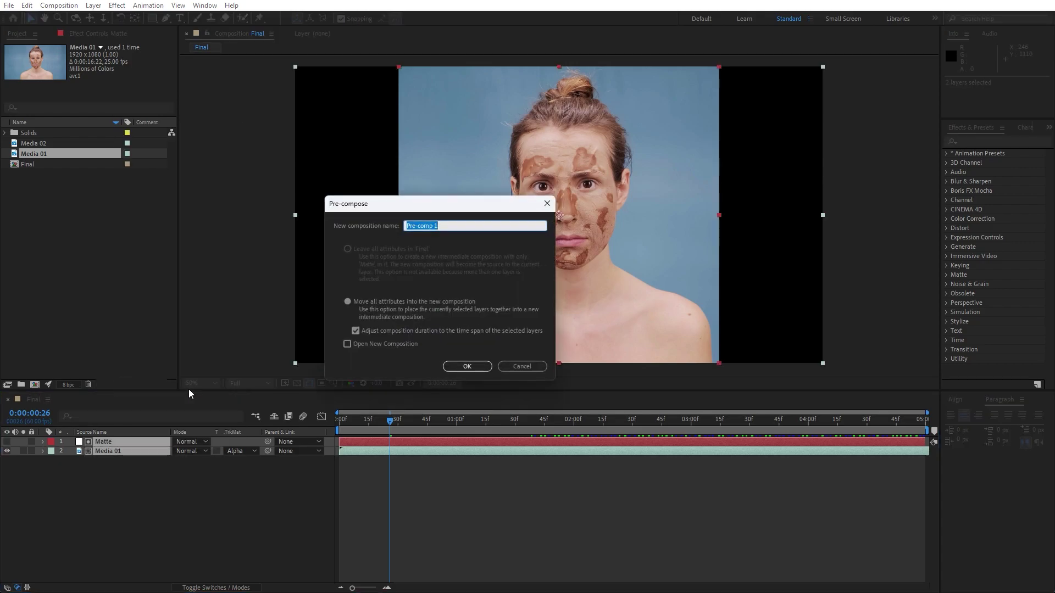
type("Media 01")
left_click(466, 367)
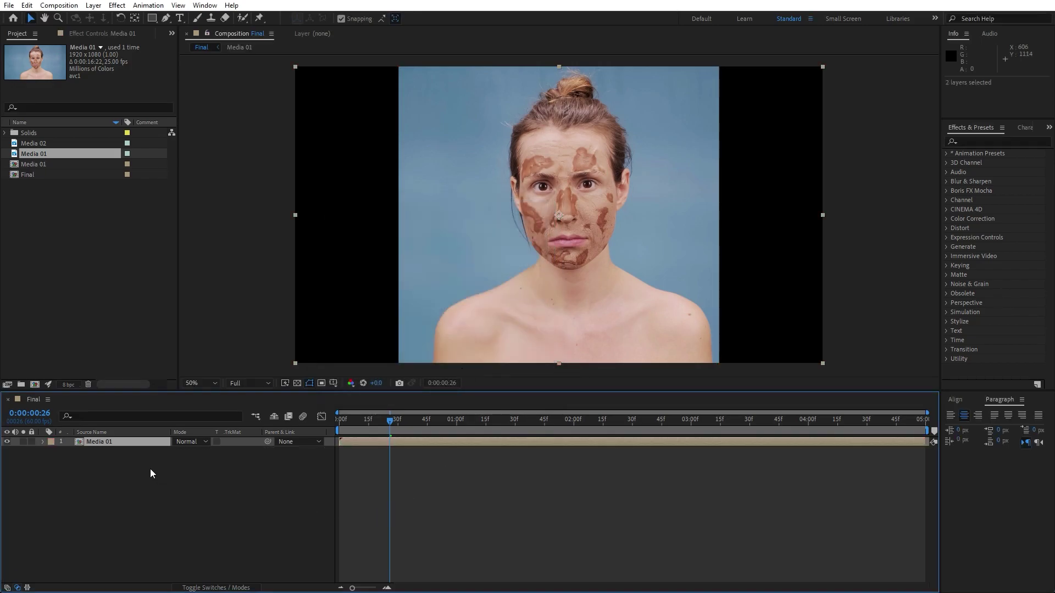
- Duplicate the Media 01 precomp and offset the top copy to start about 4 frames later
key("equal")
key("equal")
key("equal")
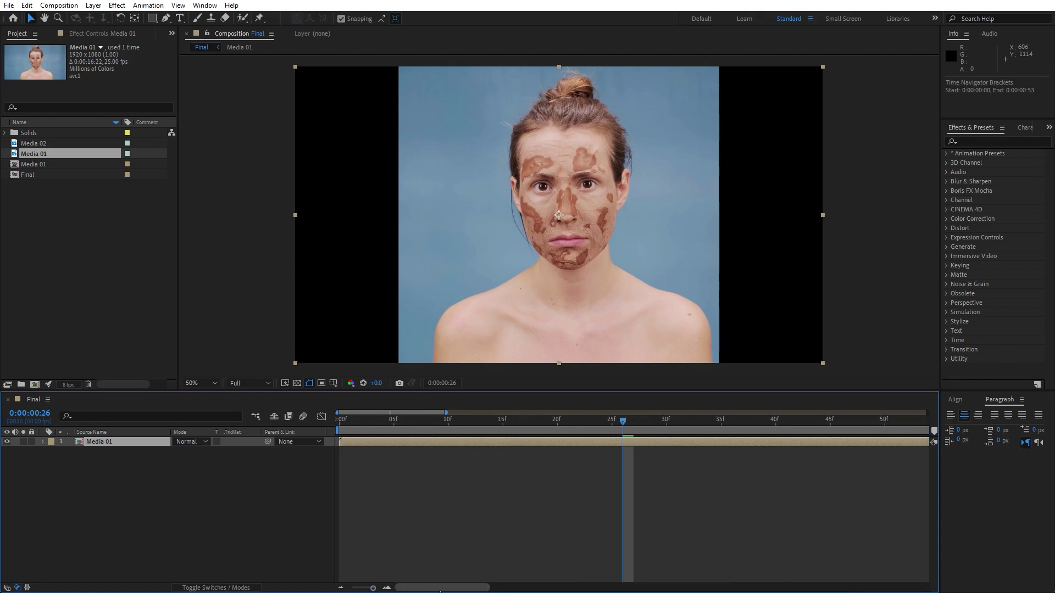
left_click(26, 5)
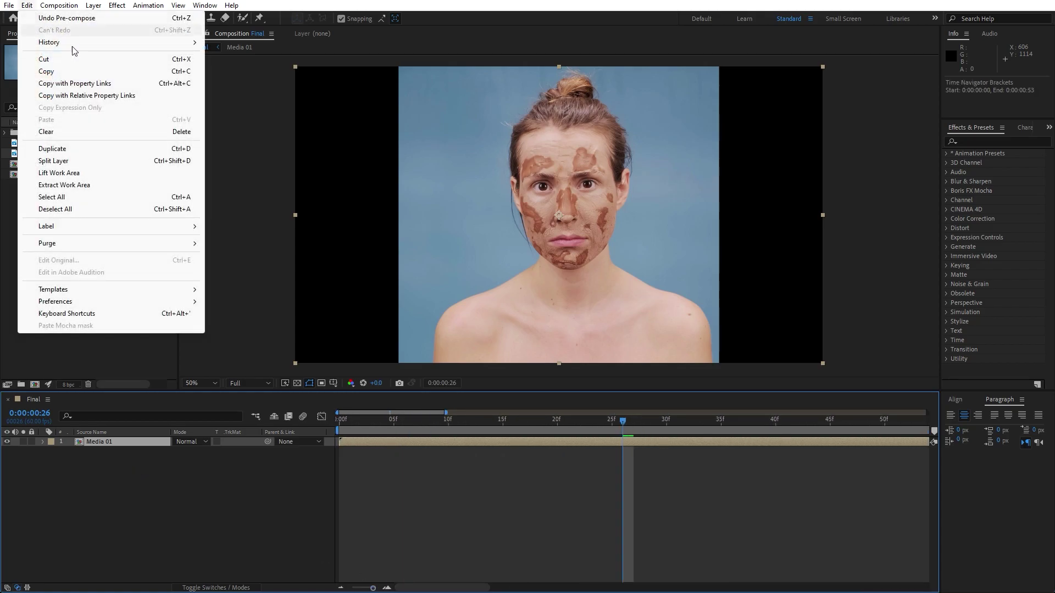
left_click(55, 145)
left_click(114, 441)
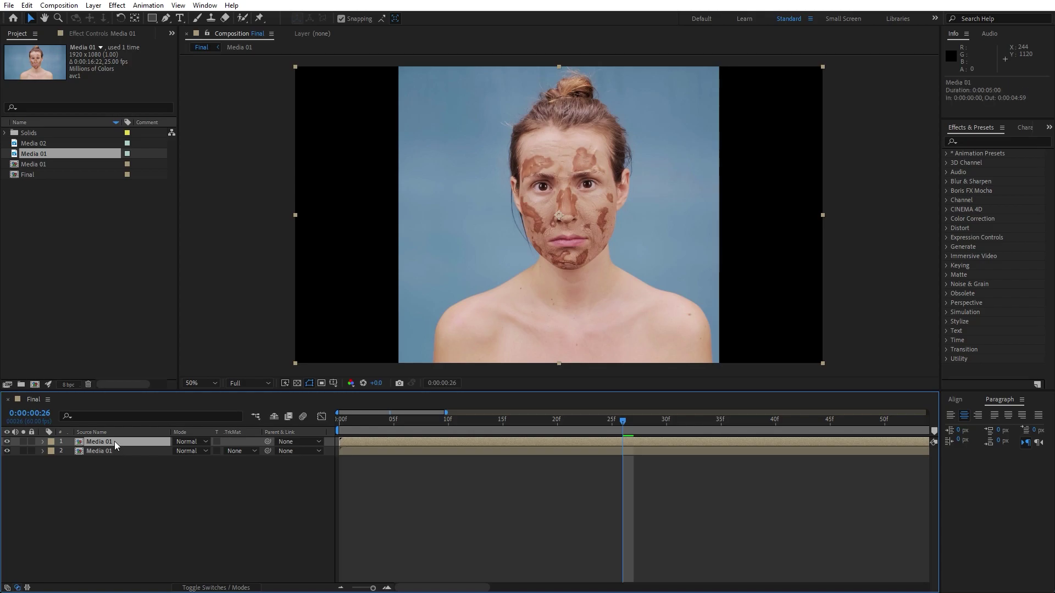
left_click_drag(353, 444, 396, 442)
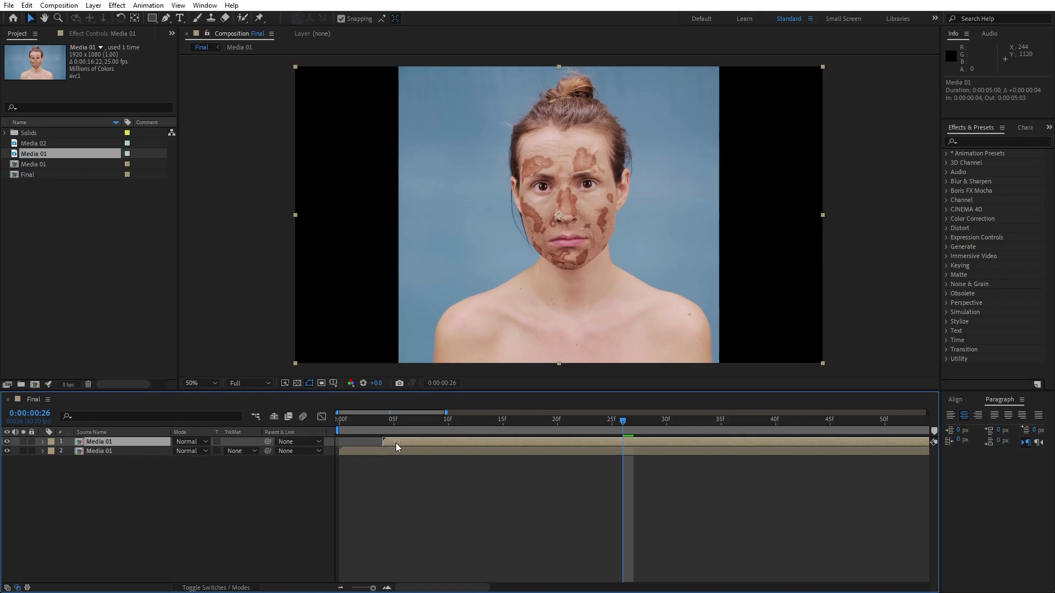
- Make two more progressively later copies, then select the three lower Media 01 layers
key("ctrl+d")
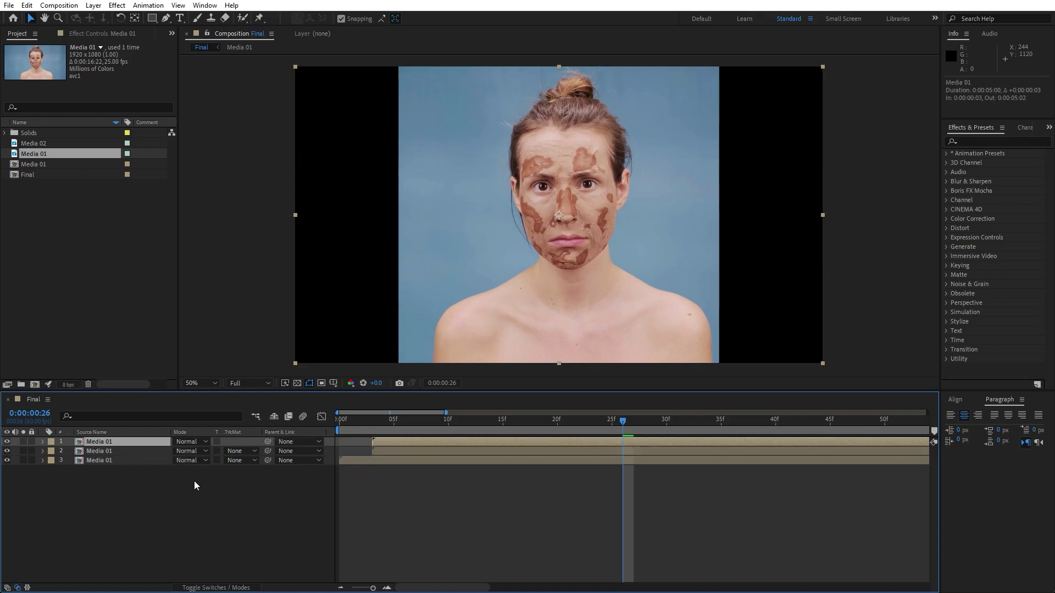
left_click_drag(396, 443, 424, 444)
key("ctrl+d")
left_click_drag(420, 443, 437, 443)
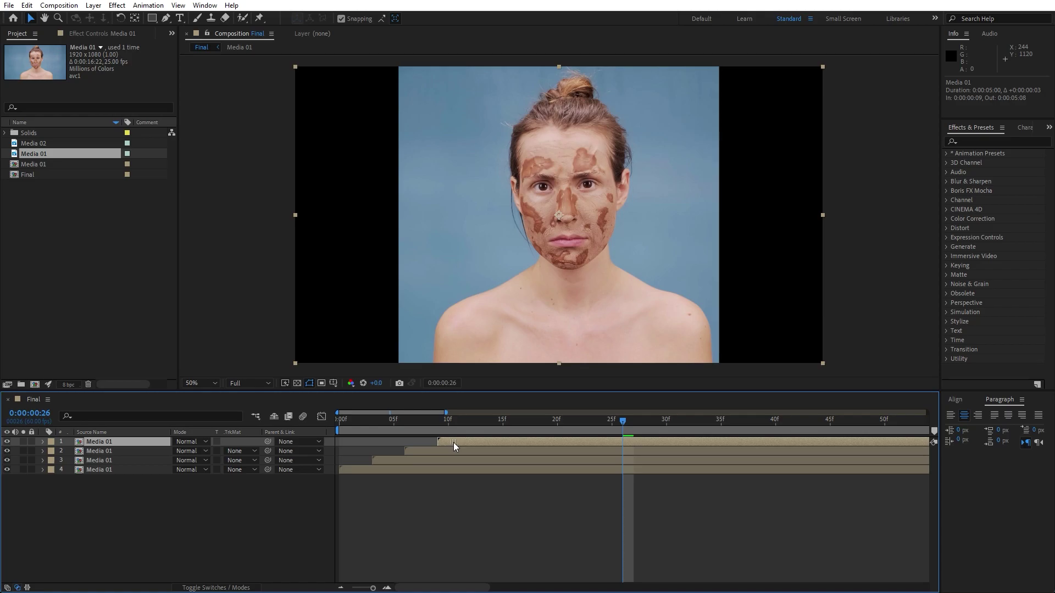
left_click(121, 496)
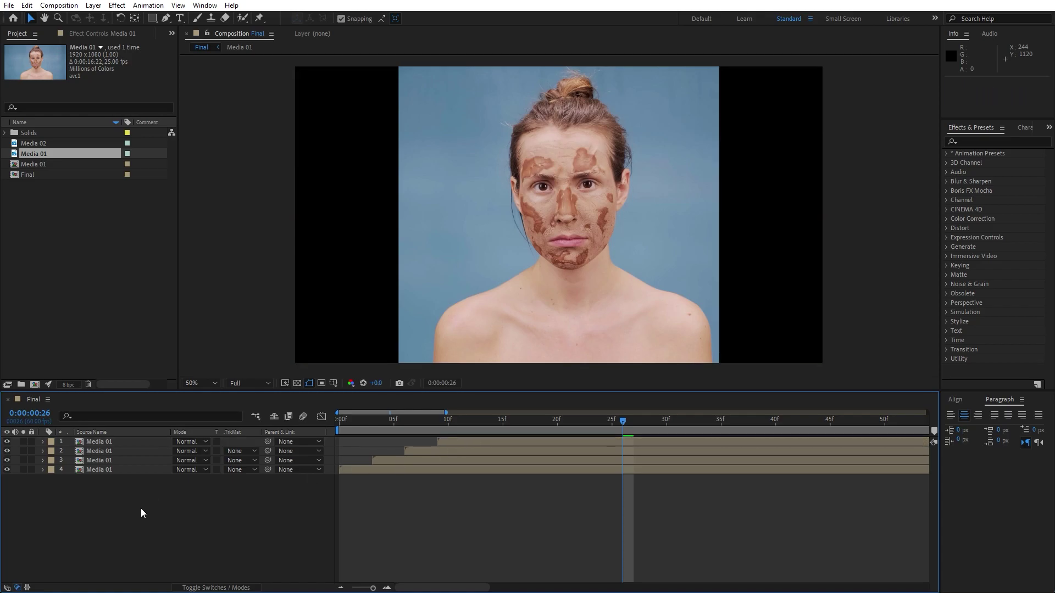
left_click_drag(143, 504, 96, 453)
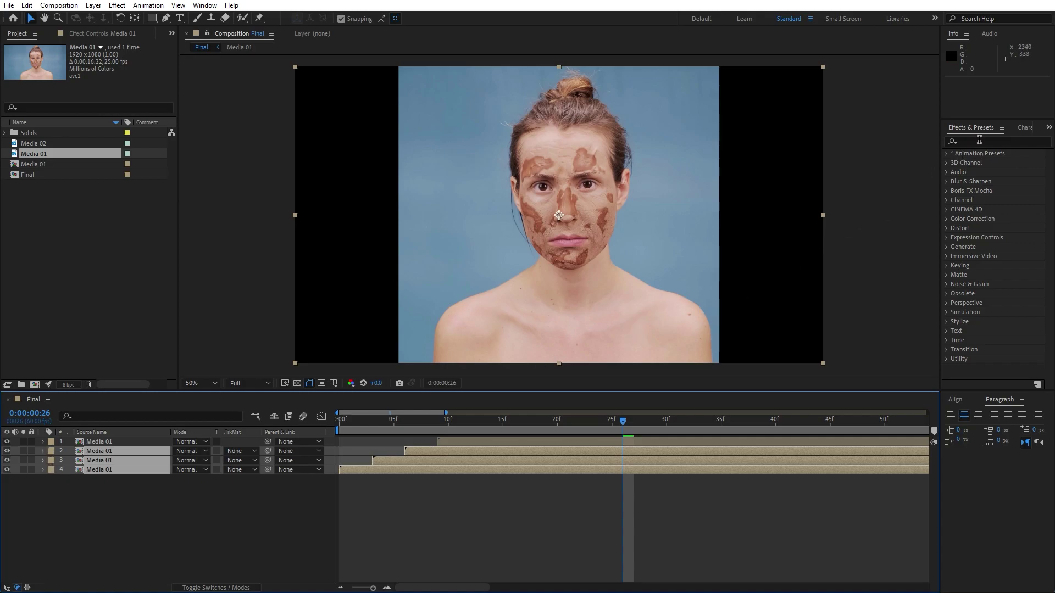
- Apply the Fill effect to the three selected copies and set the first fill to teal
left_click(205, 6)
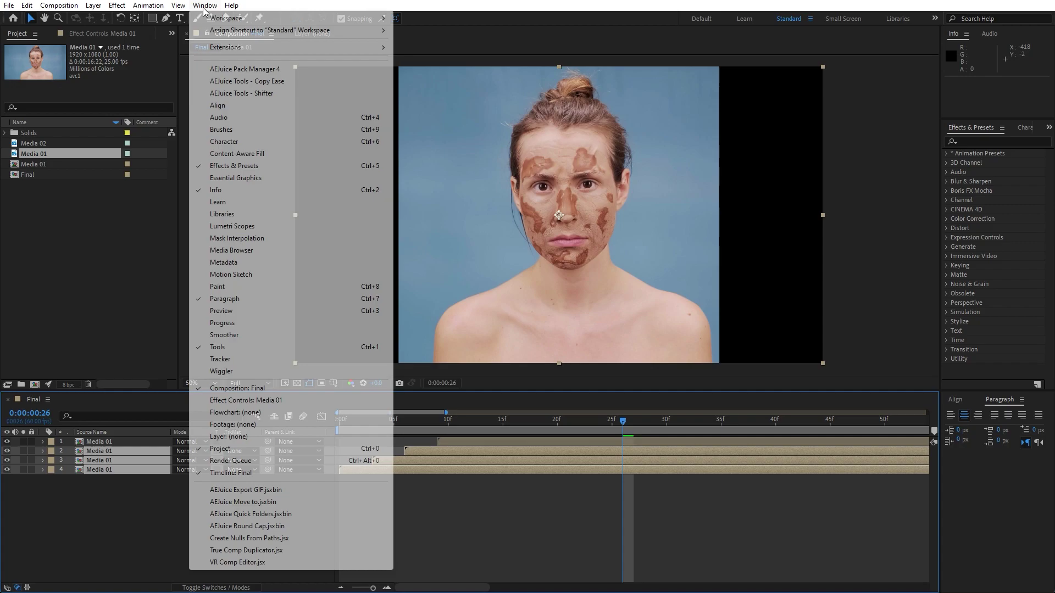
left_click(211, 171)
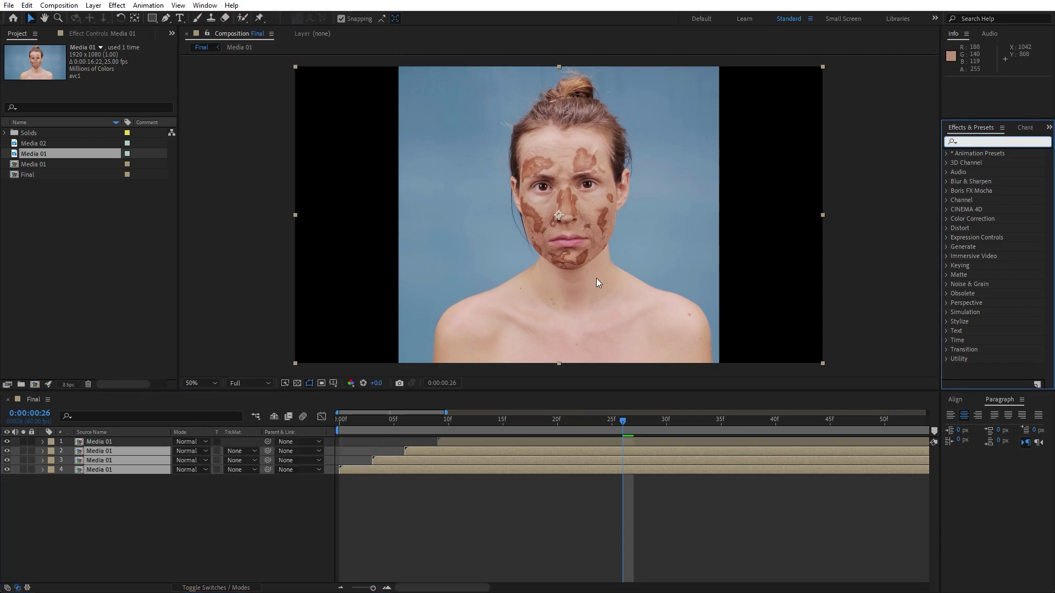
type("fill")
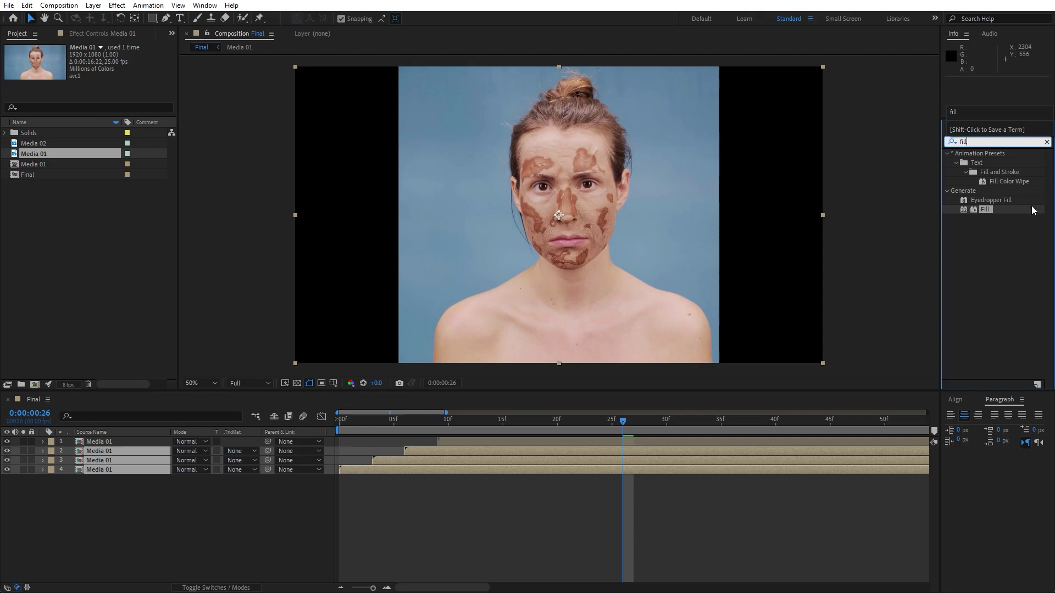
double_click(984, 209)
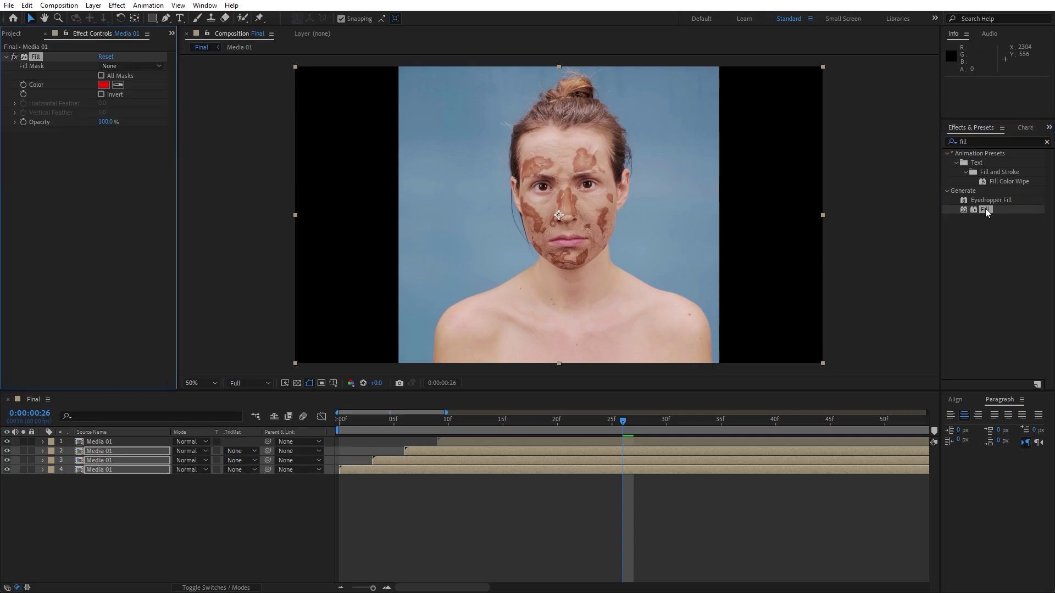
left_click(104, 86)
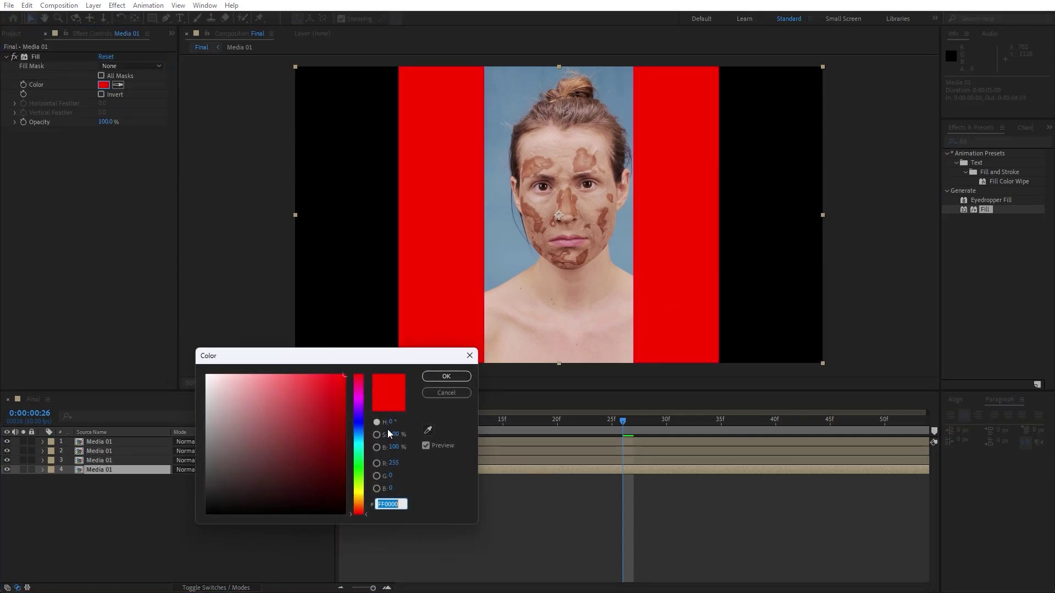
mouse_move(359, 431)
left_mouse_down()
mouse_move(359, 444)
mouse_move(327, 398)
left_mouse_up()
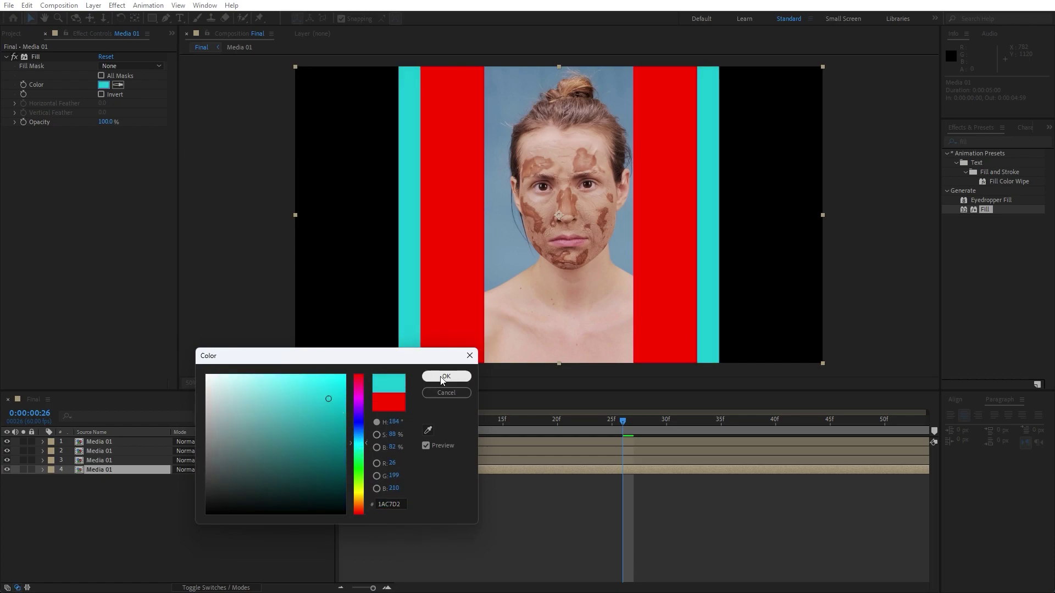
left_click(446, 377)
- Fill the third Media 01 copy with darker blue and the second with white
left_click(100, 460)
left_click(104, 84)
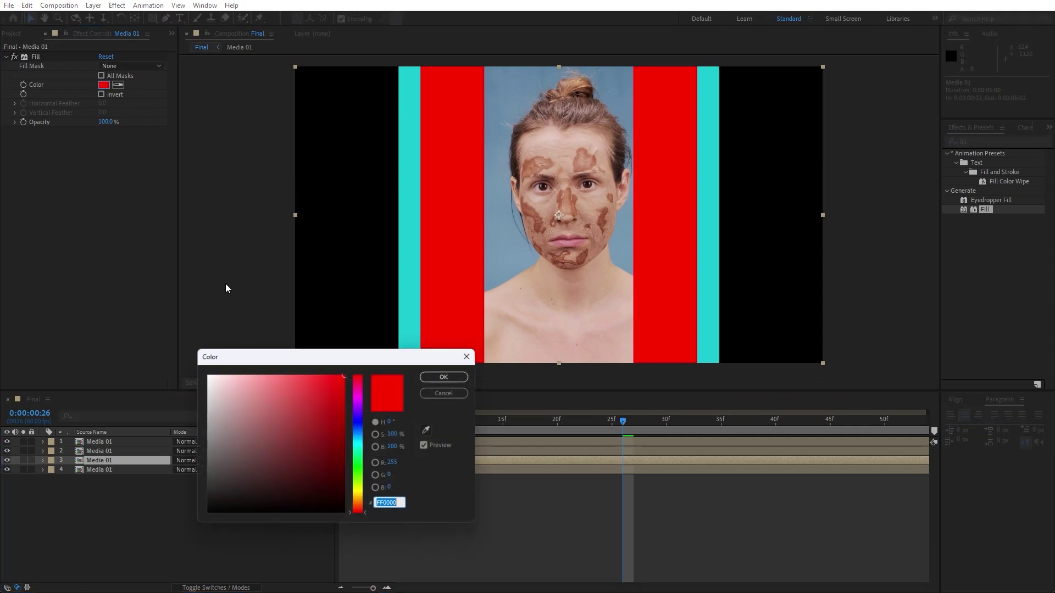
left_click(357, 427)
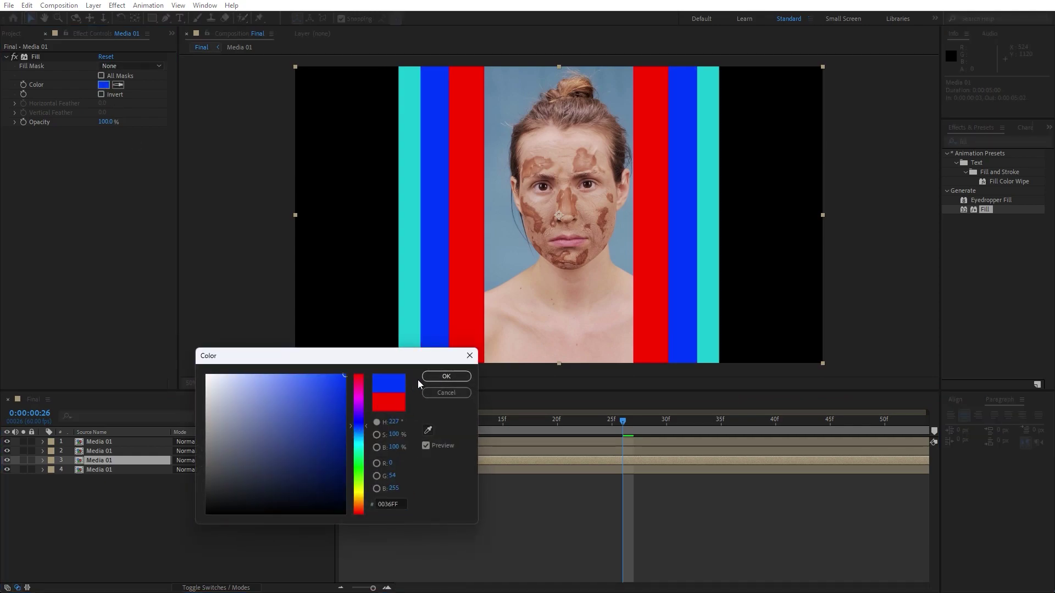
left_click_drag(334, 402, 336, 409)
left_click(446, 376)
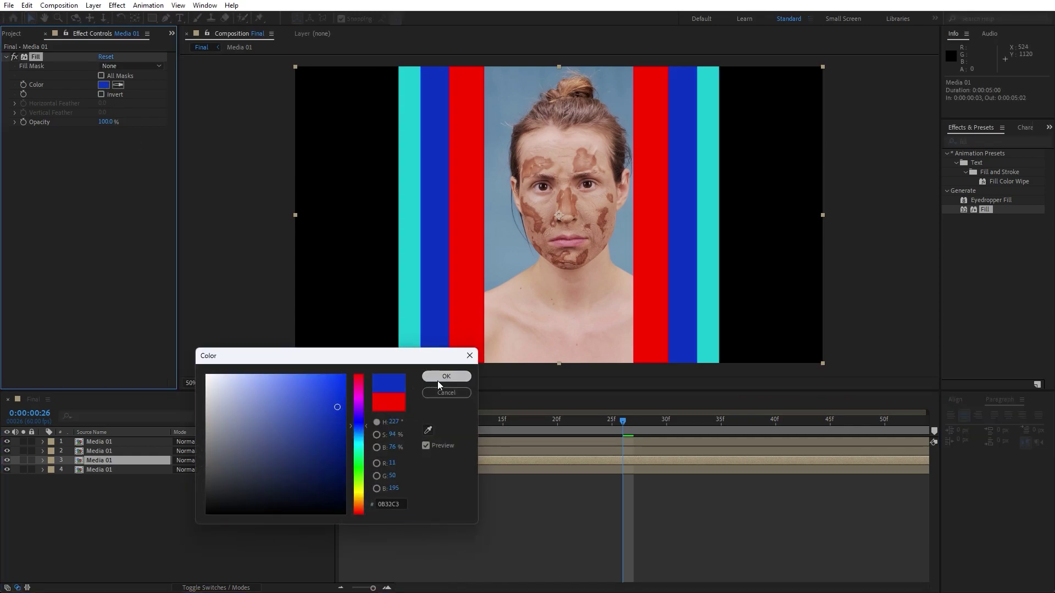
left_click(93, 451)
left_click(104, 85)
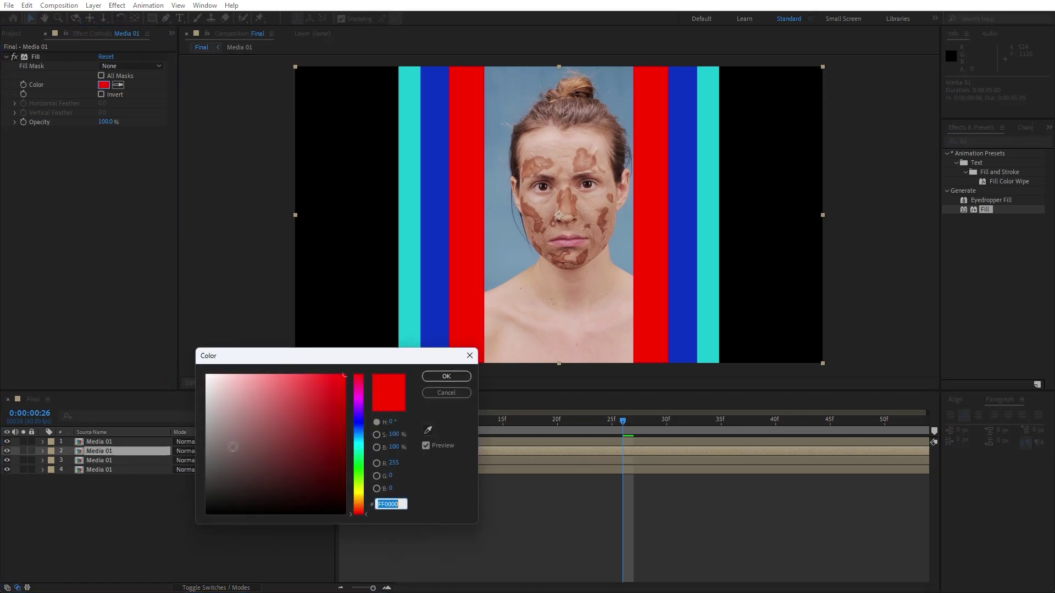
left_click_drag(247, 418, 132, 322)
left_click(446, 377)
- Deselect the layers and preview the coloured bars from the first frame
left_click(180, 528)
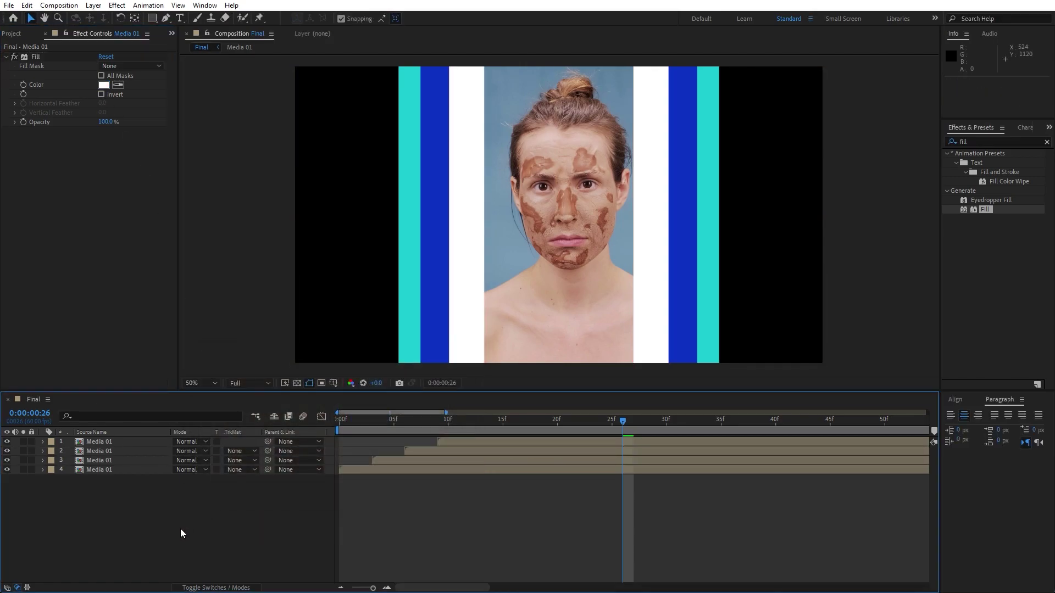
key("space")
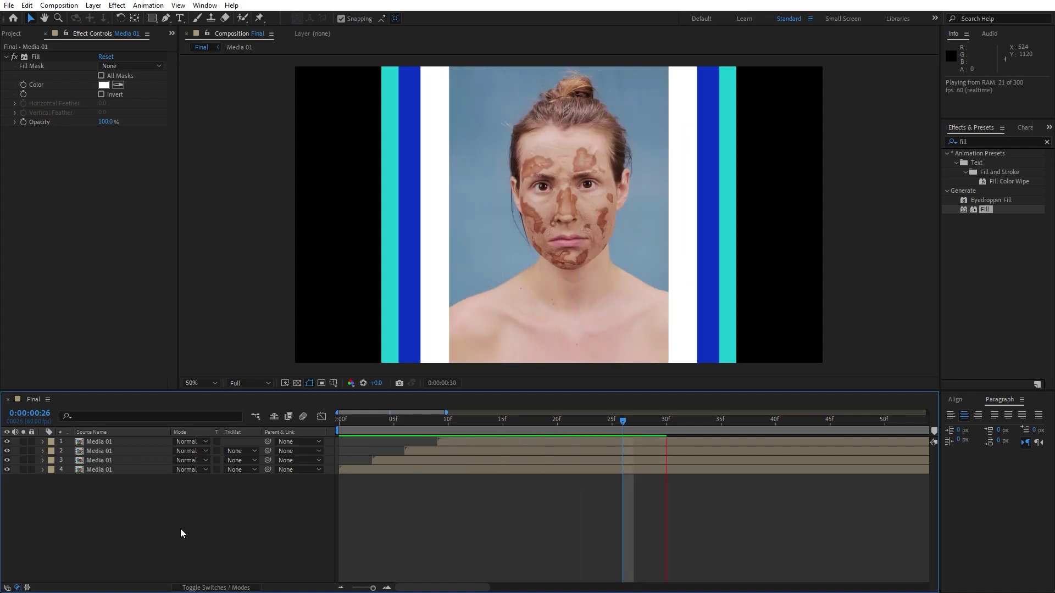
left_click(352, 427)
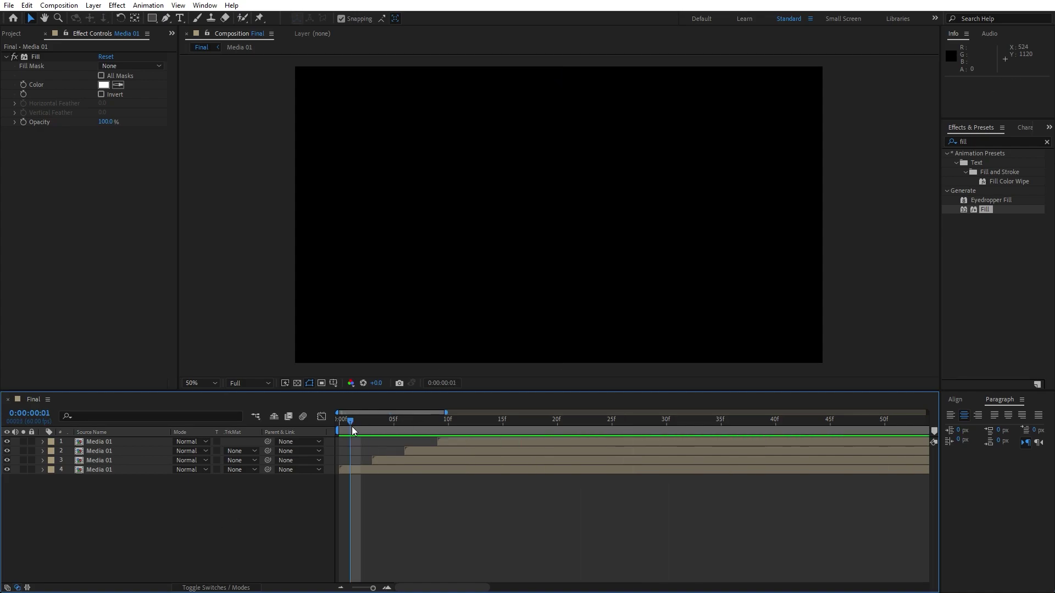
left_click(461, 427)
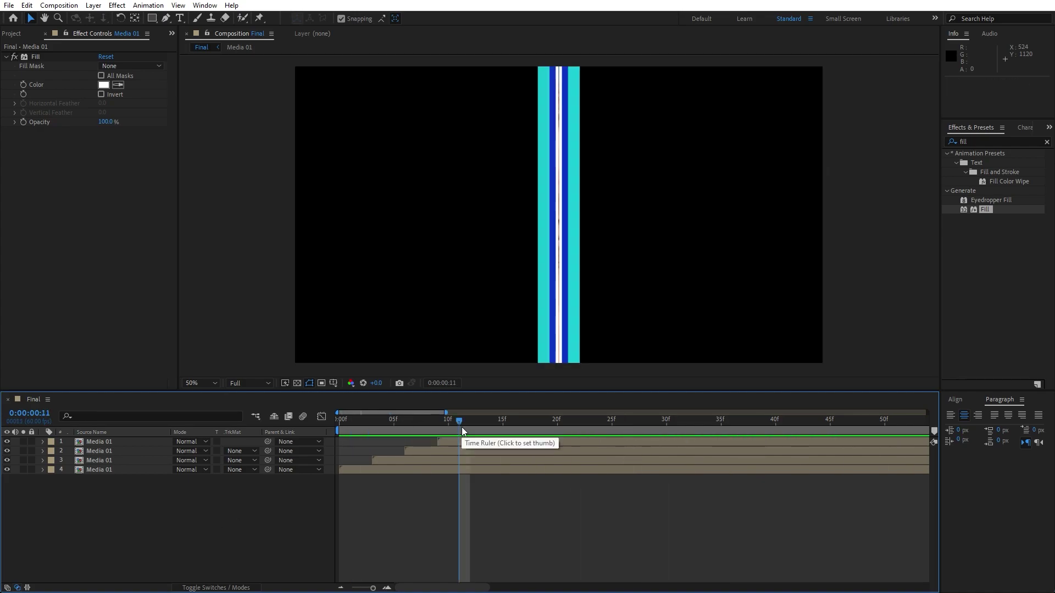
left_click_drag(460, 419, 657, 436)
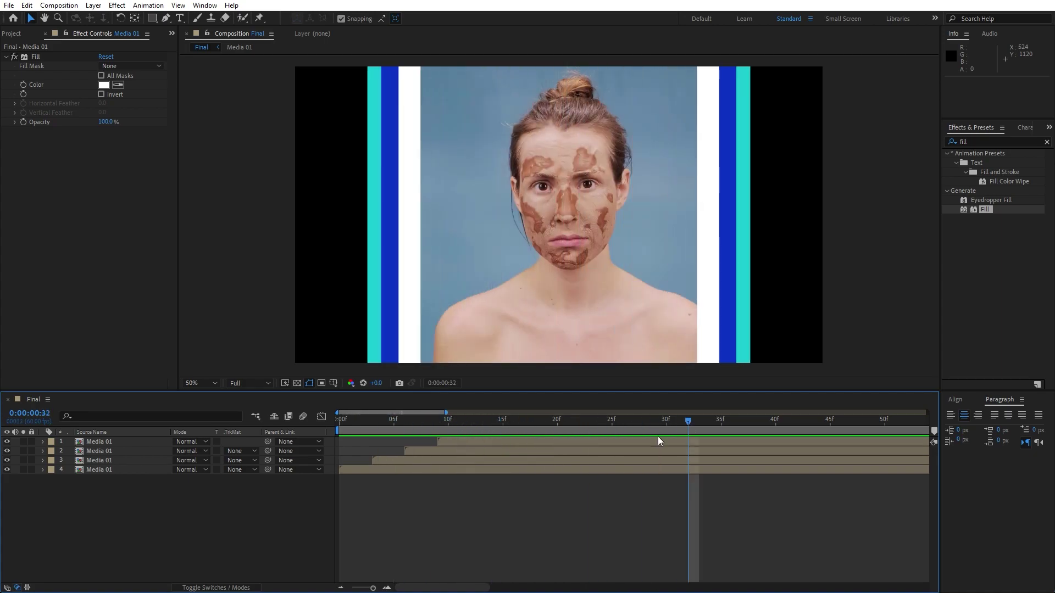
double_click(111, 469)
left_click(98, 443)
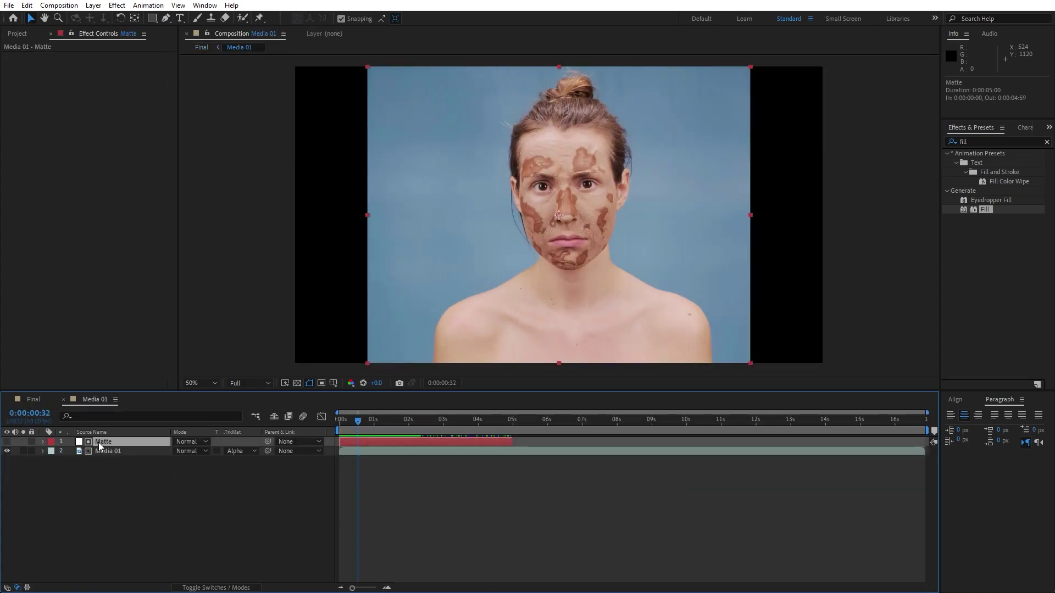
key("s")
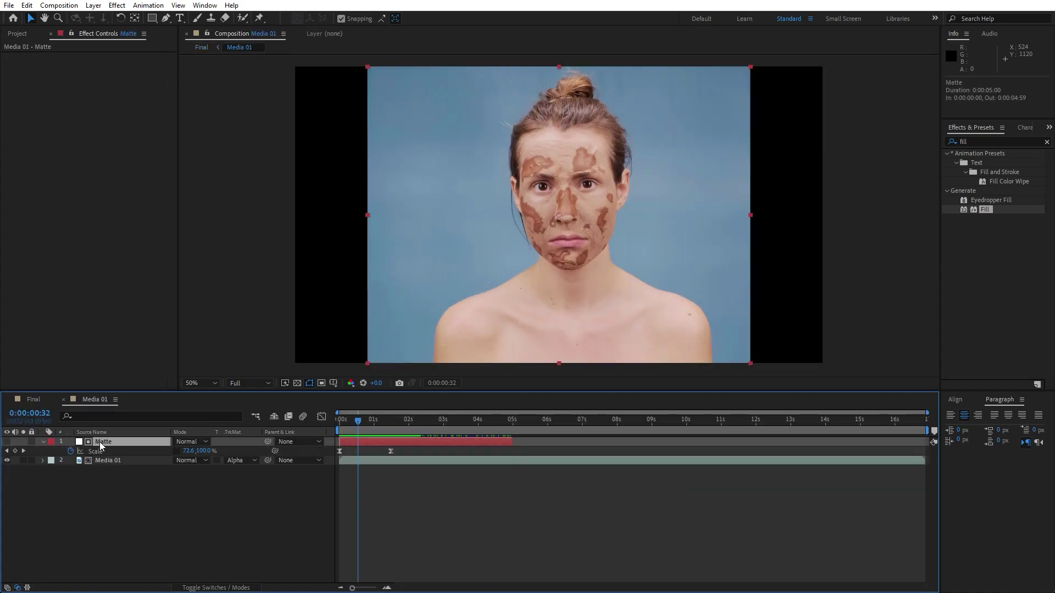
left_click(387, 458)
left_click(351, 450)
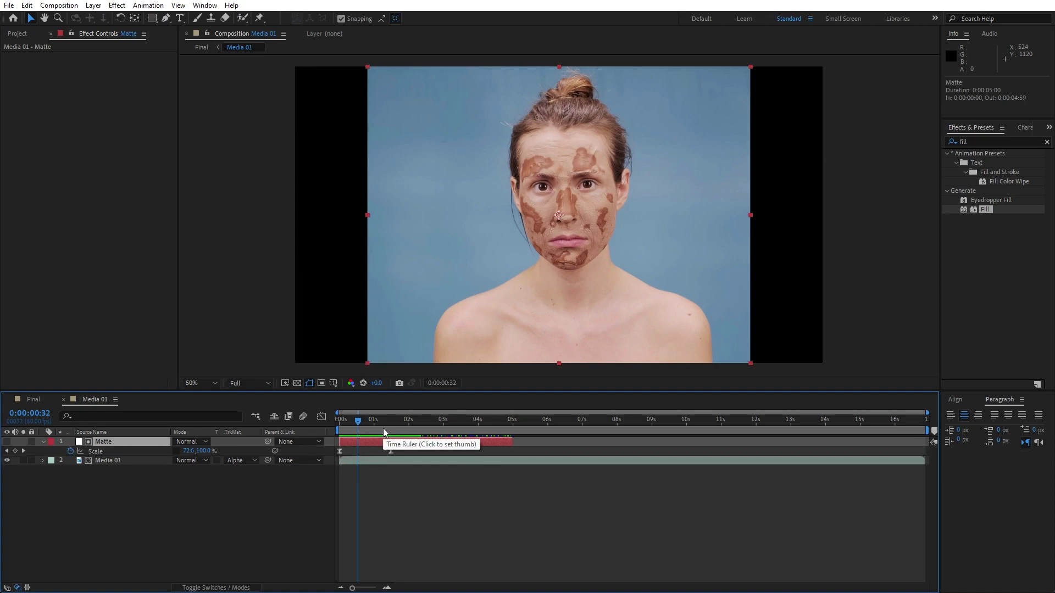
key("u")
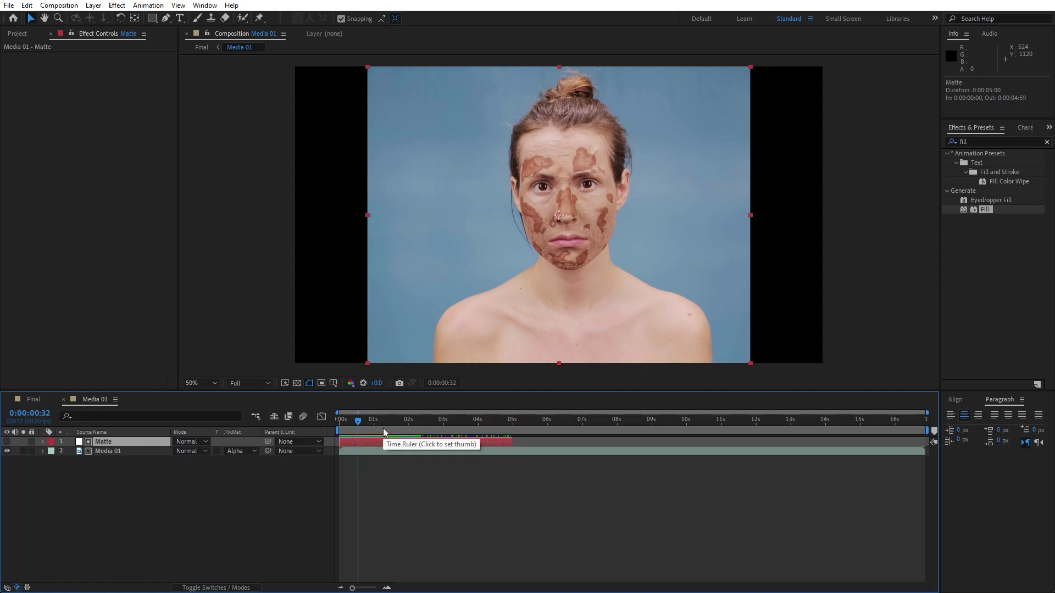
left_click(32, 399)
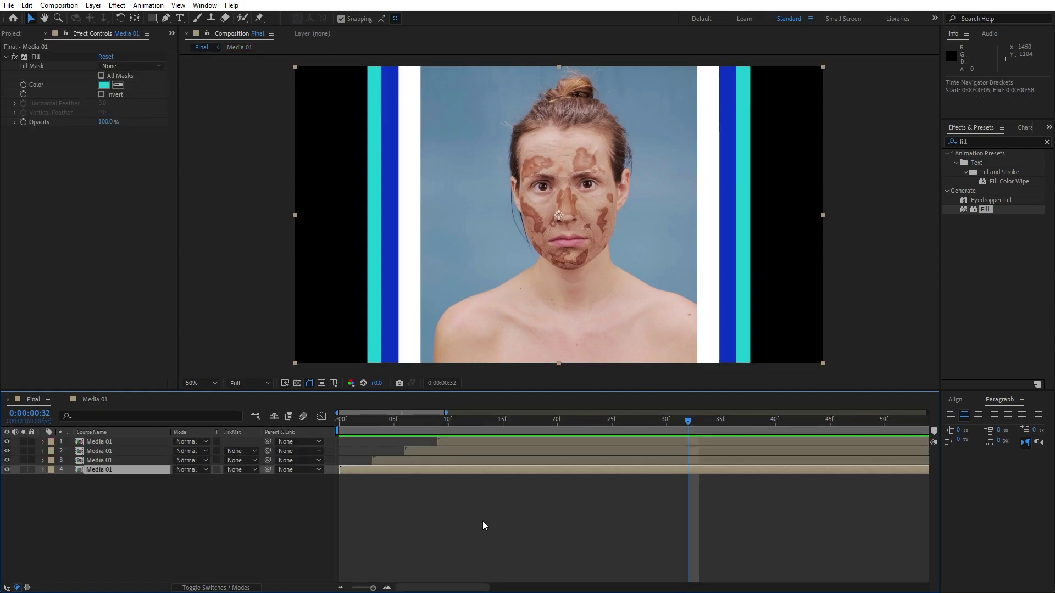
- Select all four staggered Media 01 layers and pre-compose them as Slide 01
left_click(98, 528)
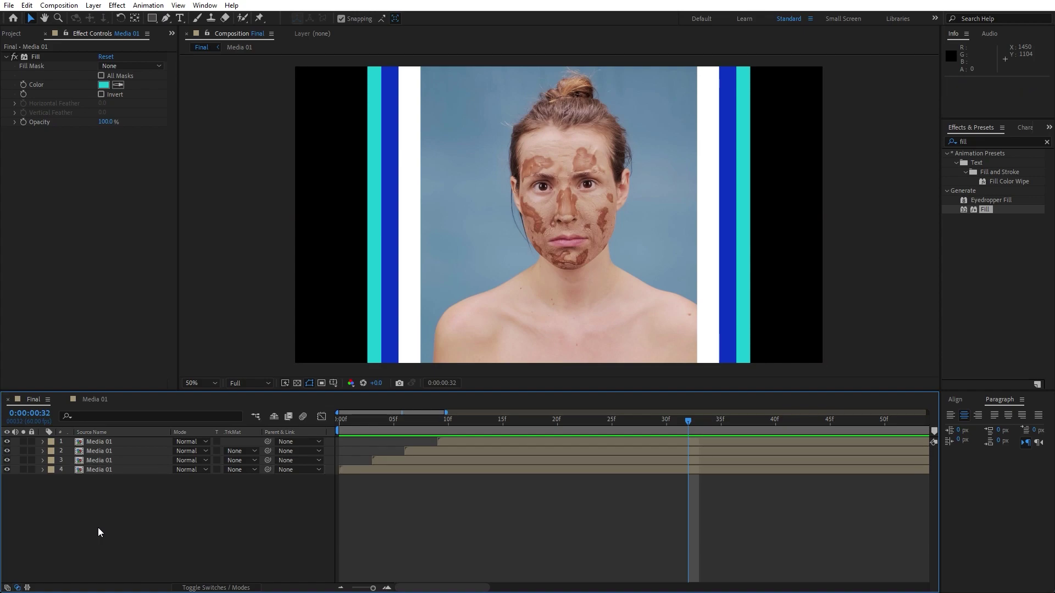
key("ctrl+a")
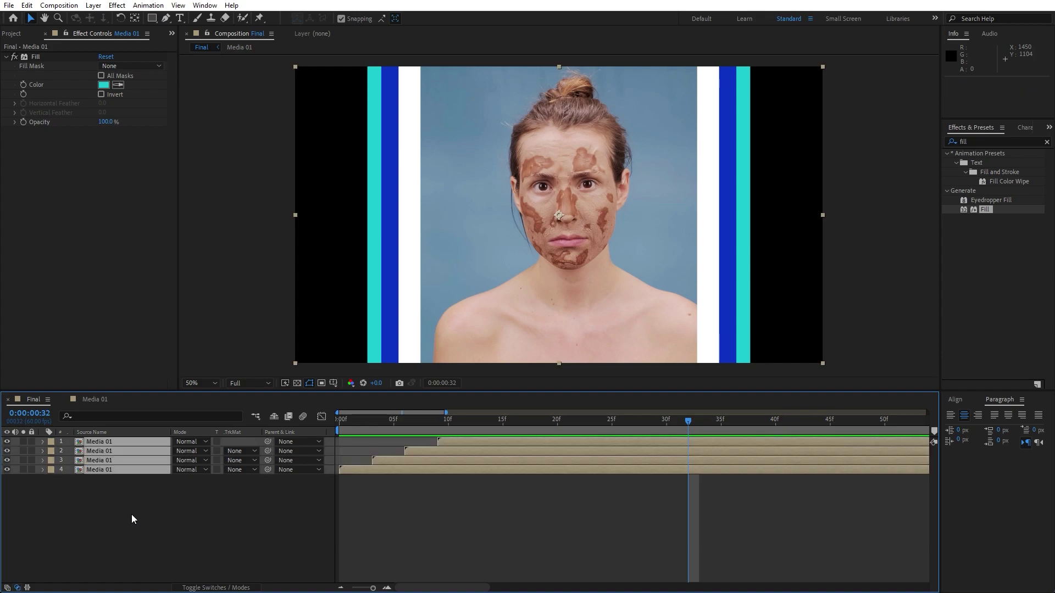
right_click(104, 466)
left_click(170, 405)
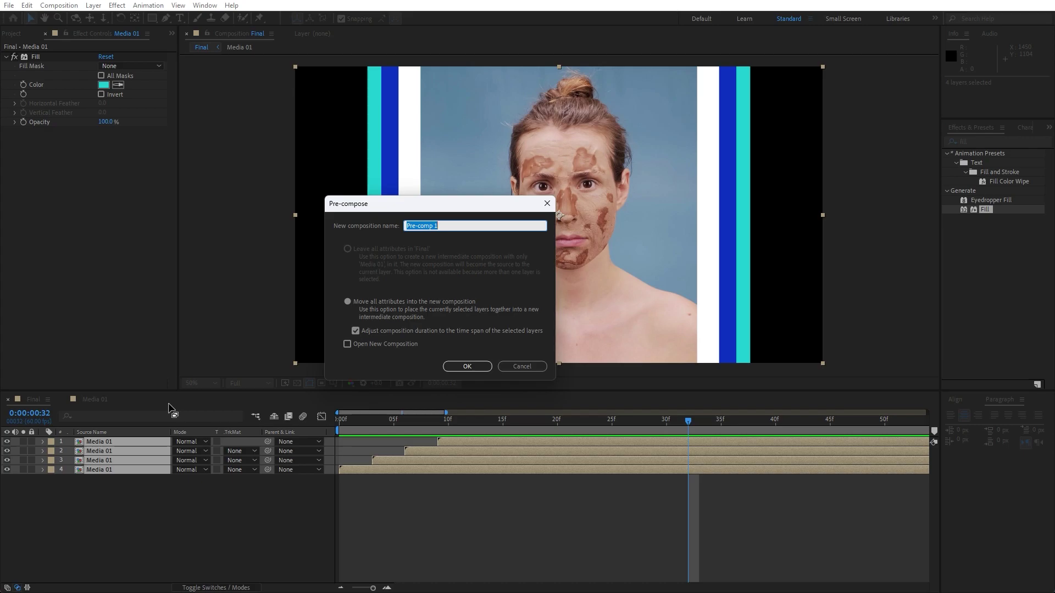
type("Slide 01")
key("Return")
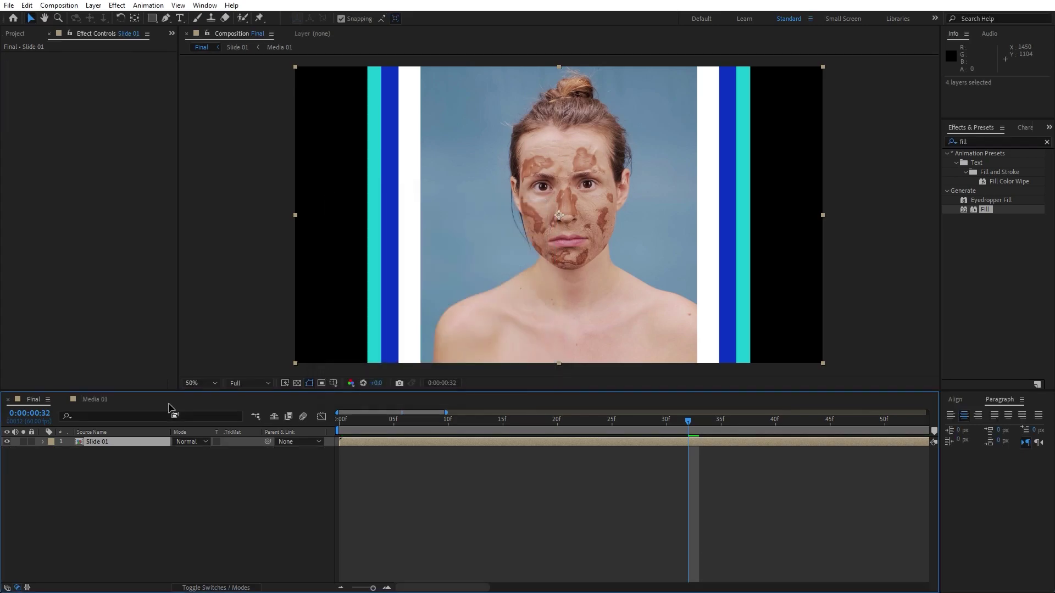
- Duplicate Slide 01 as Slide 02, place it above Slide 01, and start it around 0:00:02:30
left_click(48, 34)
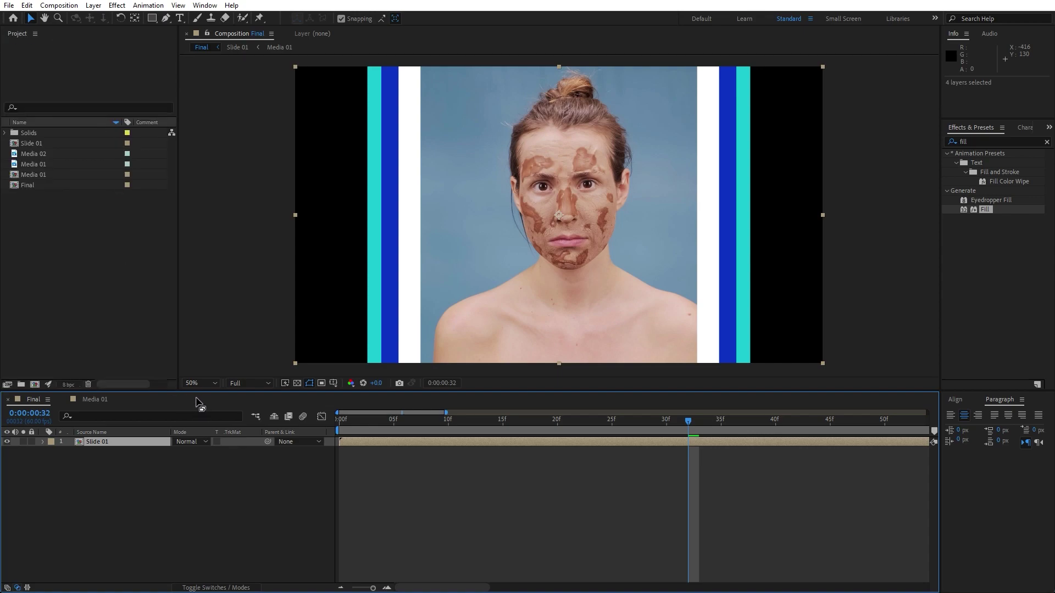
left_click_drag(371, 588, 363, 588)
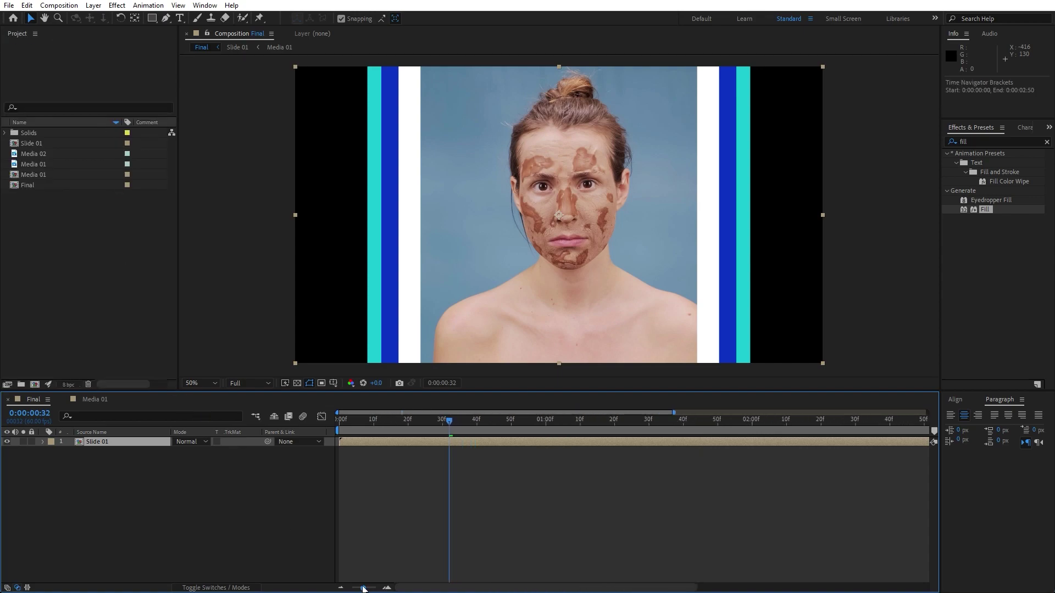
left_click(33, 143)
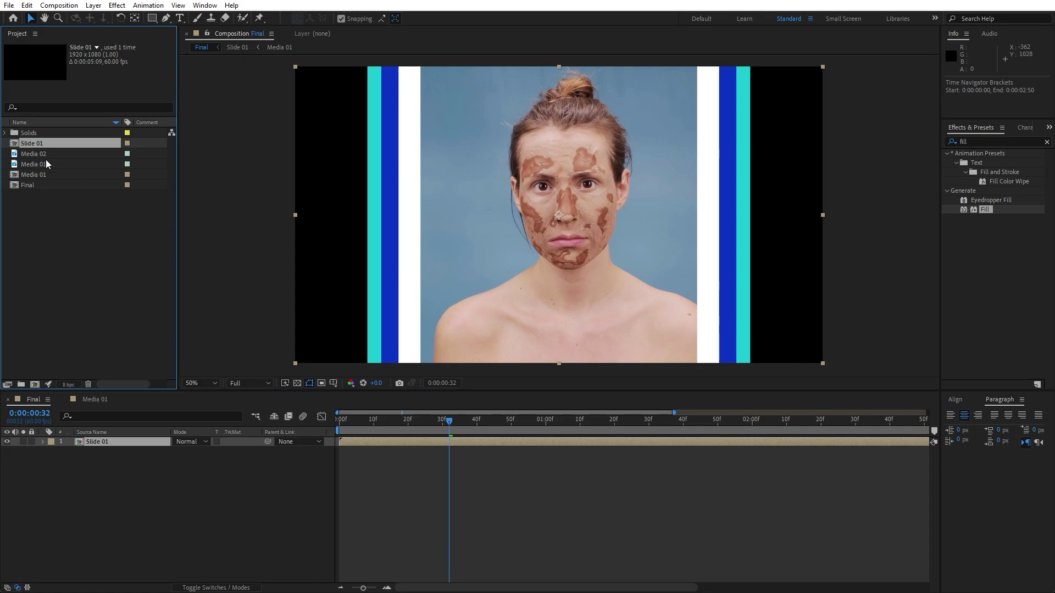
key("ctrl+d")
left_click_drag(28, 145, 148, 443)
left_click_drag(352, 442, 494, 446)
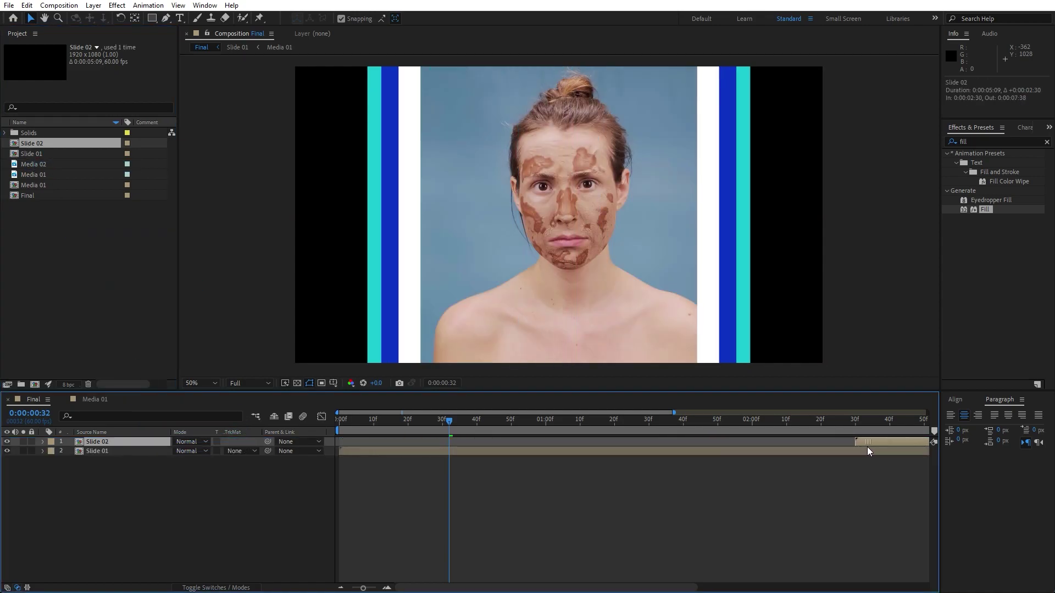
- Open Slide 02, select its four layers, and duplicate the Media 01 comp as Media 02
double_click(105, 442)
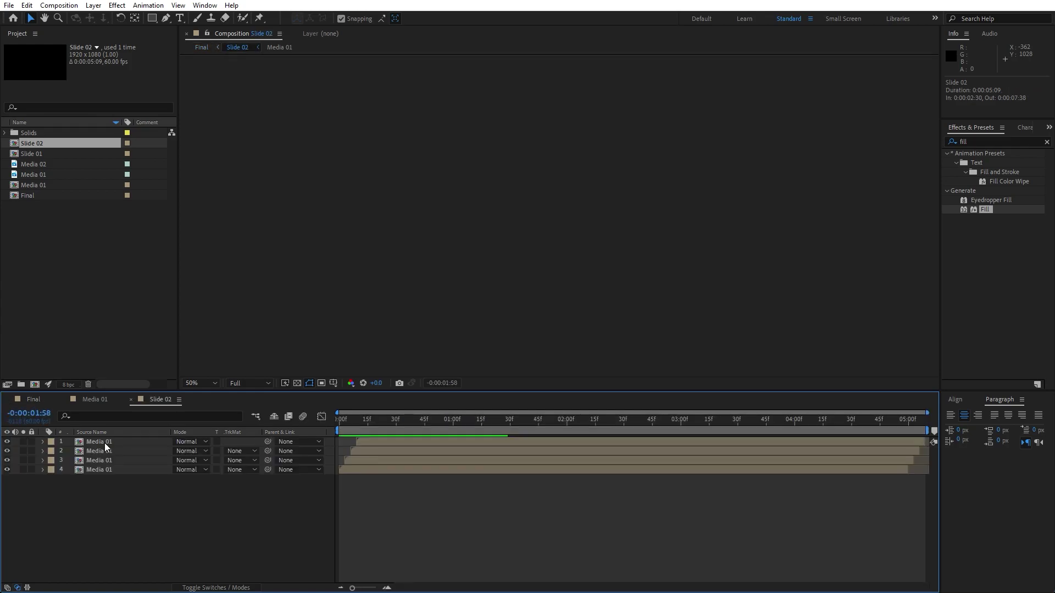
left_click_drag(113, 516, 84, 411)
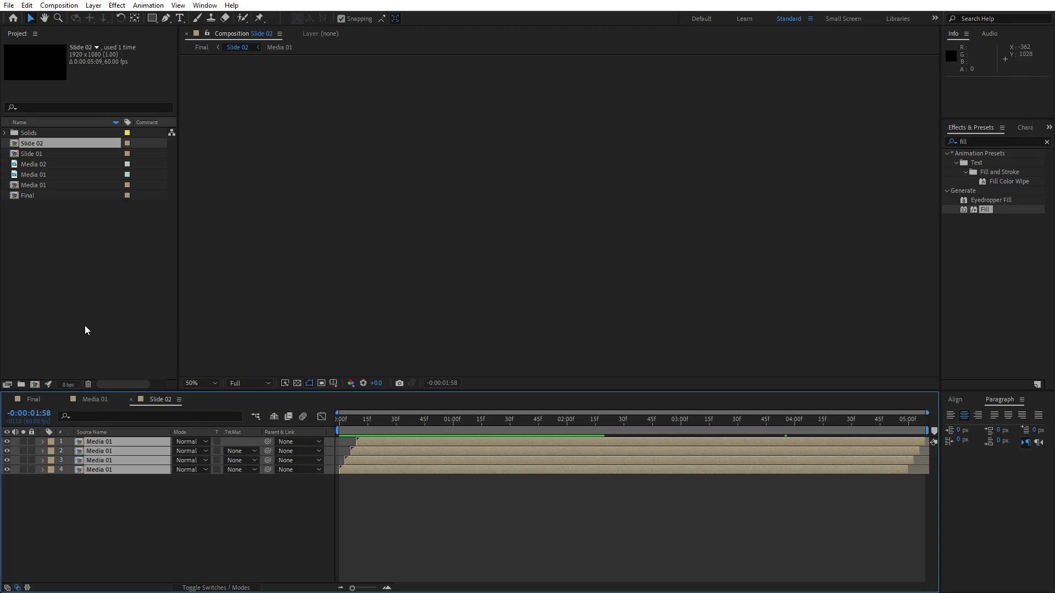
left_click(41, 186)
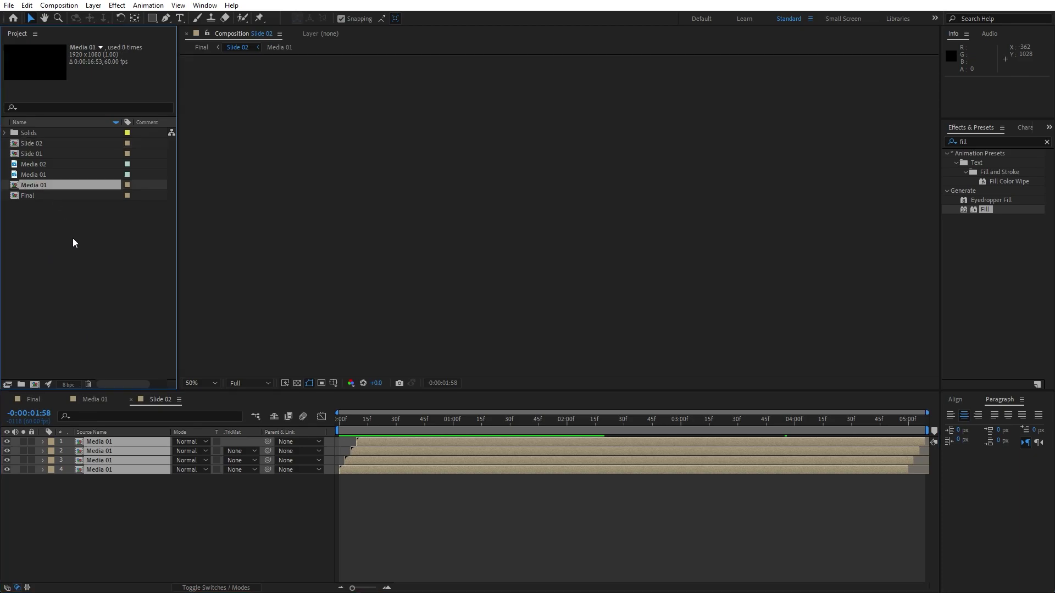
key("ctrl+d")
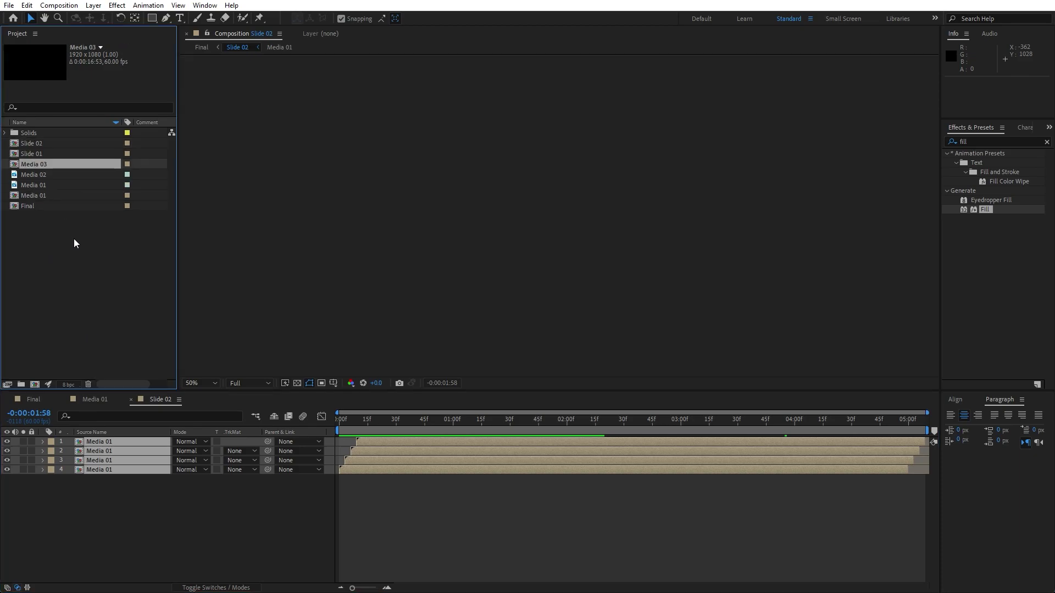
key("Return")
type("Media 02")
left_click(64, 217)
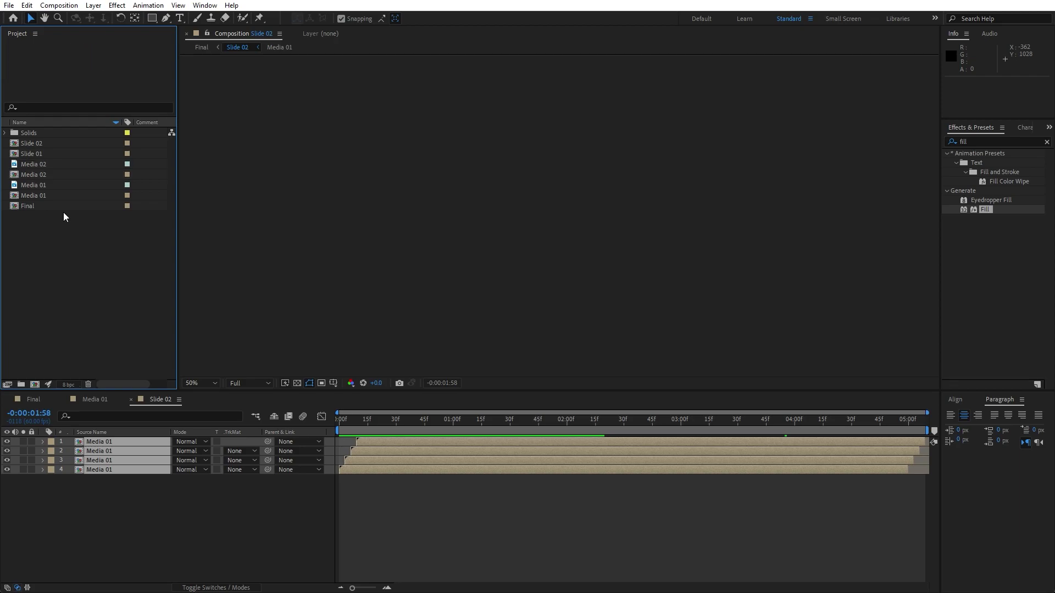
- Replace the four selected Slide 02 layers with the Media 02 comp
left_click(43, 176)
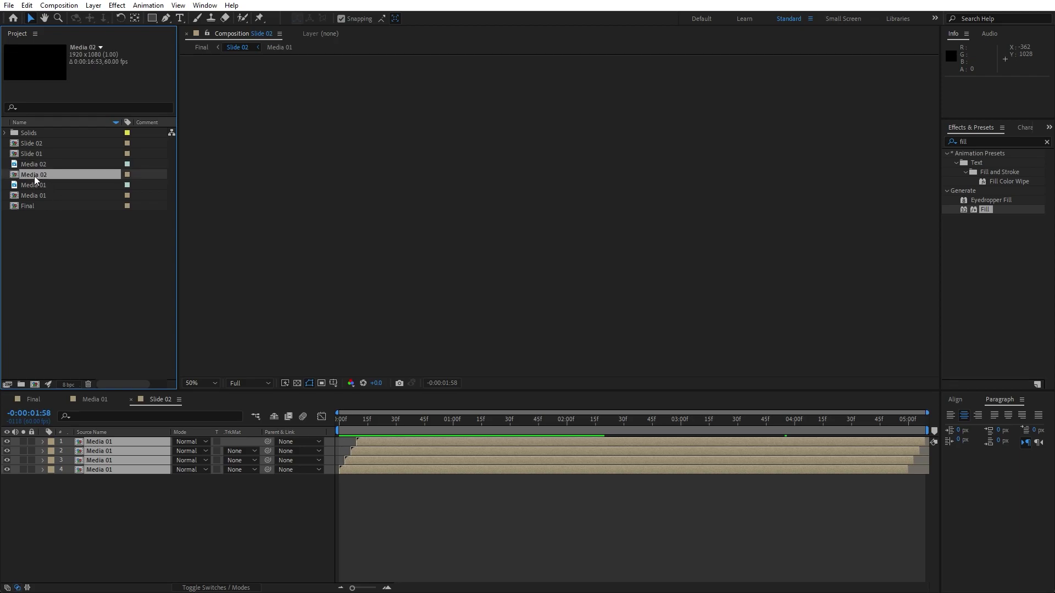
left_click_drag(42, 176, 103, 458)
left_click(111, 493)
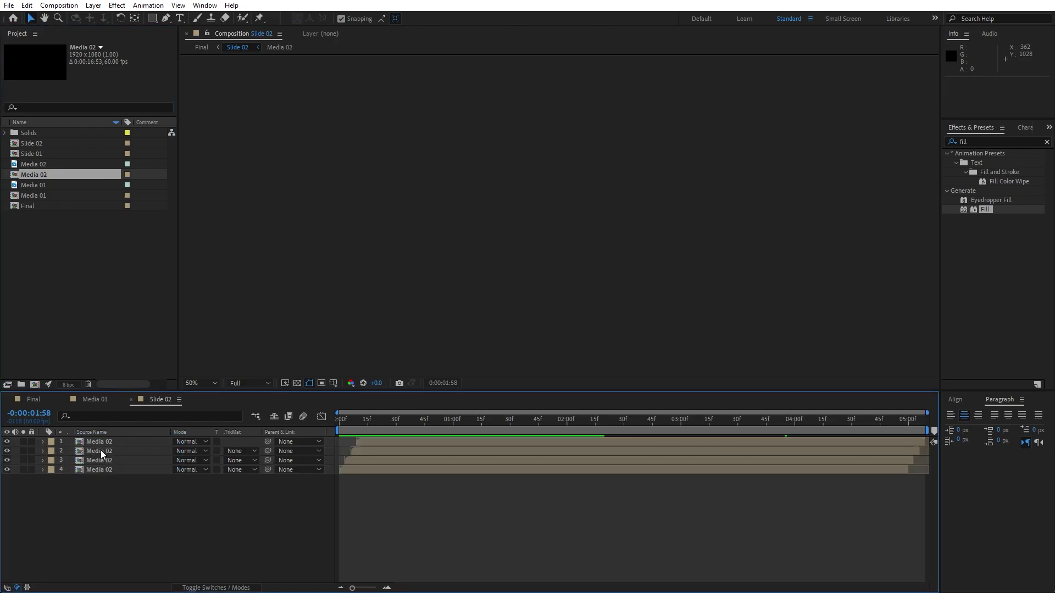
- Inside the Media 02 comp, swap the matted footage layer for the Media 02 clip
double_click(99, 442)
left_click(118, 451)
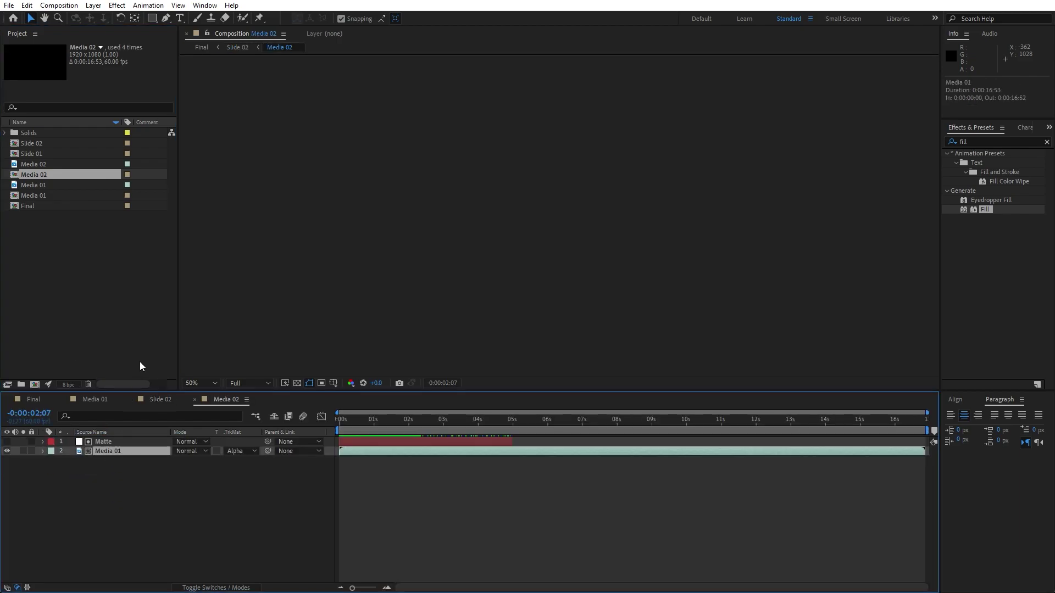
left_click(34, 164)
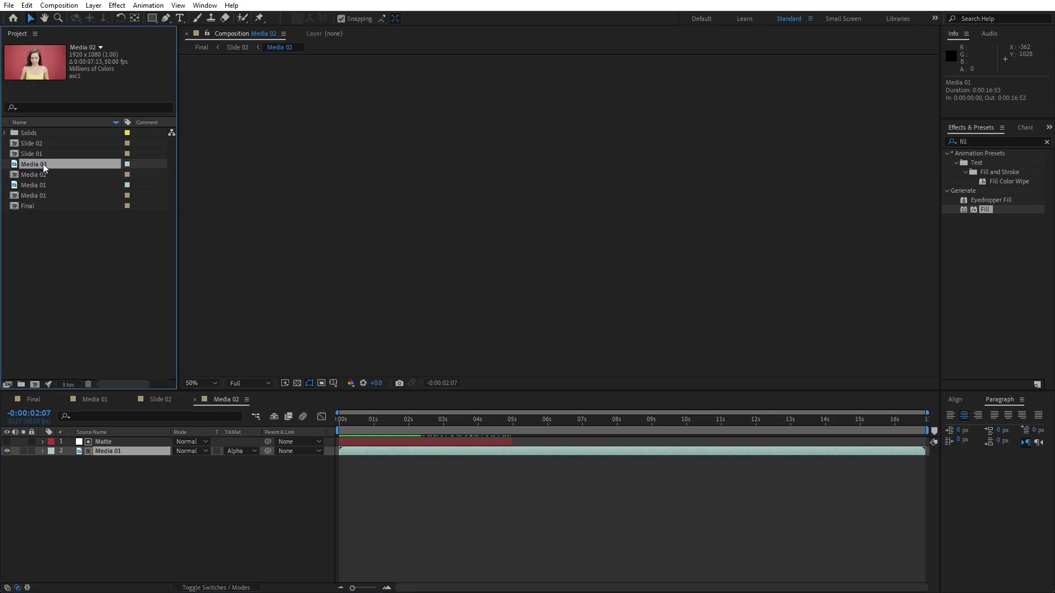
left_click_drag(40, 163, 117, 451)
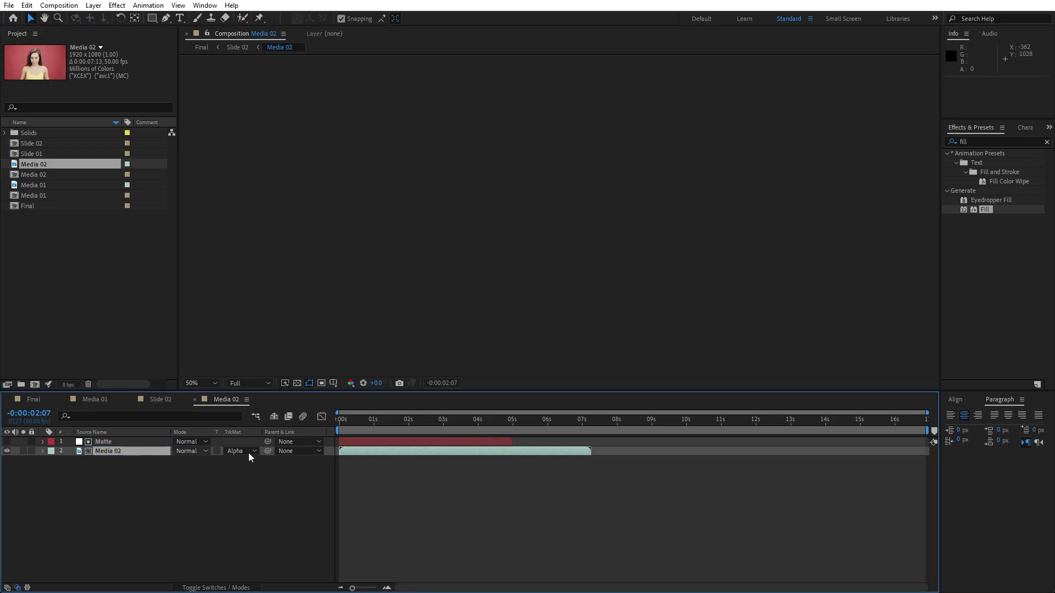
- Set the Matte's first Scale keyframe to 100% width and 0% height
left_click_drag(352, 588, 357, 589)
left_click_drag(377, 433, 361, 431)
left_click_drag(357, 588, 352, 588)
left_click(114, 442)
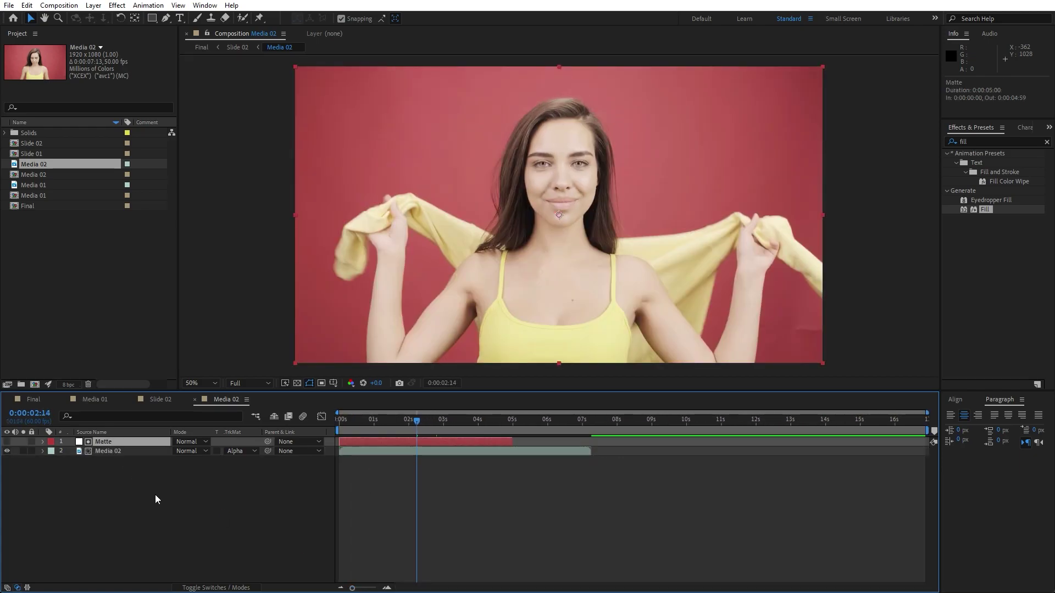
key("s")
key("Home")
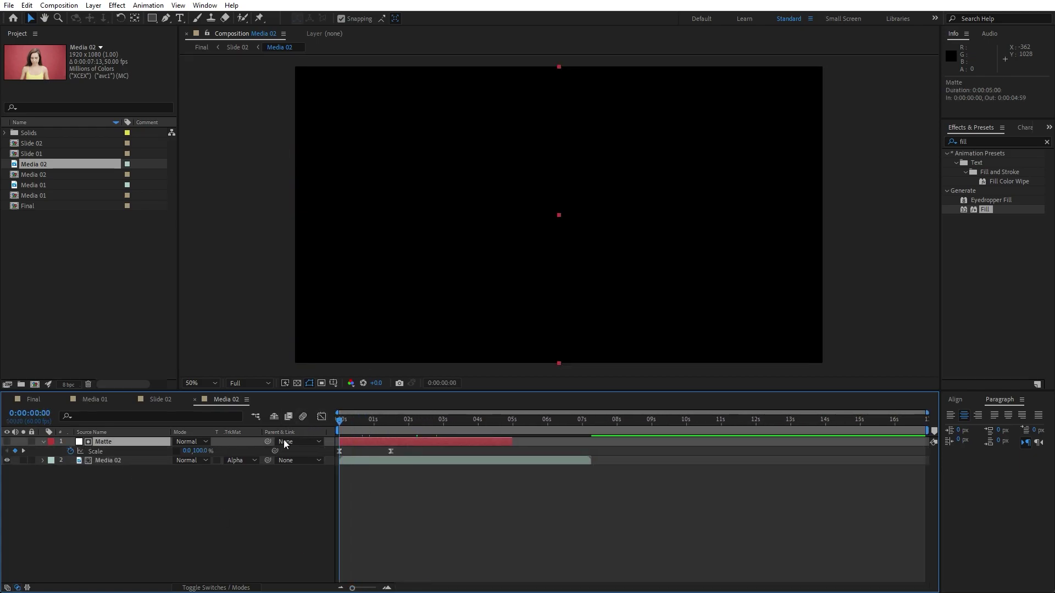
left_click(187, 451)
type("100")
key("Tab")
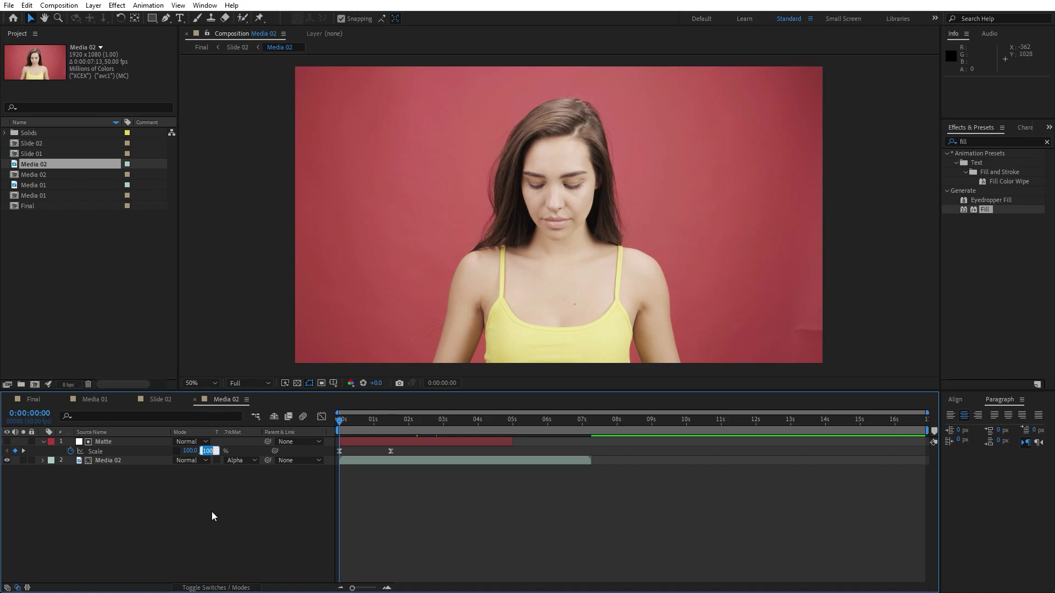
type("0")
key("Return")
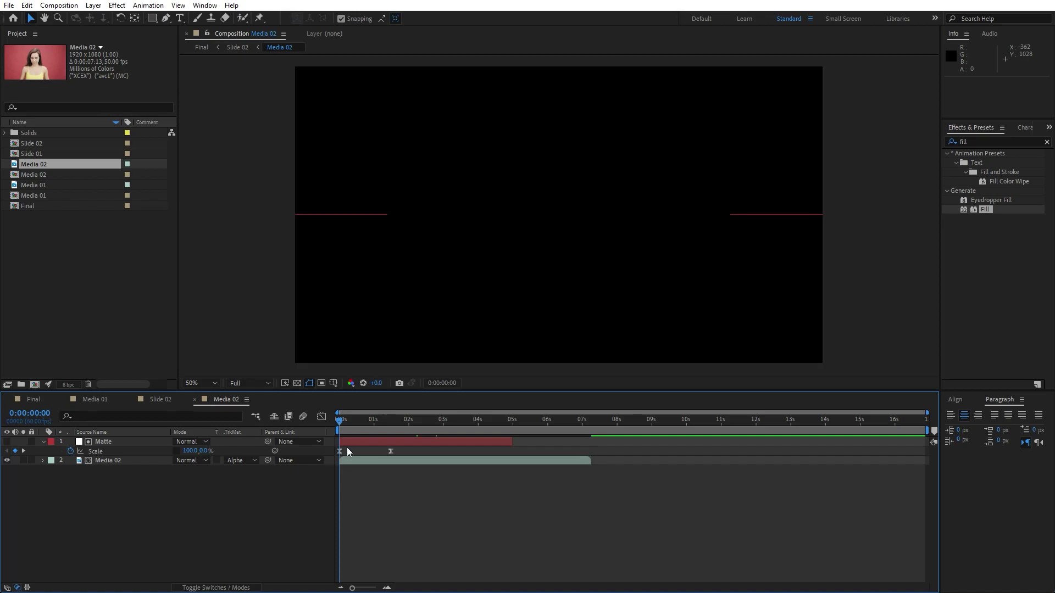
- Give both Scale keyframes a sharp ease in the speed graph and close the Media 02 and Slide 02 comps
left_click_drag(412, 453, 324, 463)
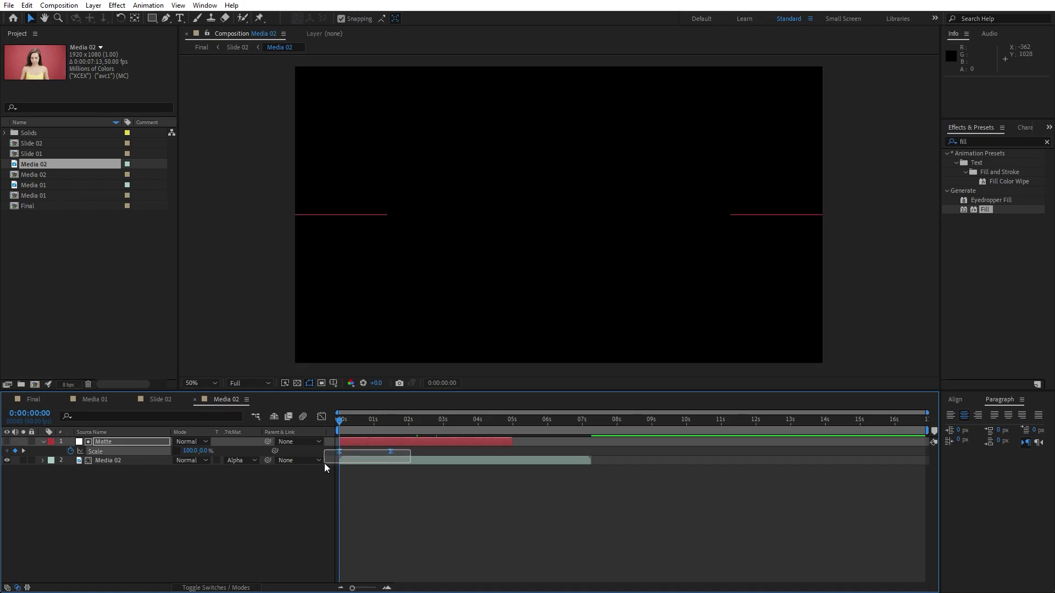
left_click(321, 417)
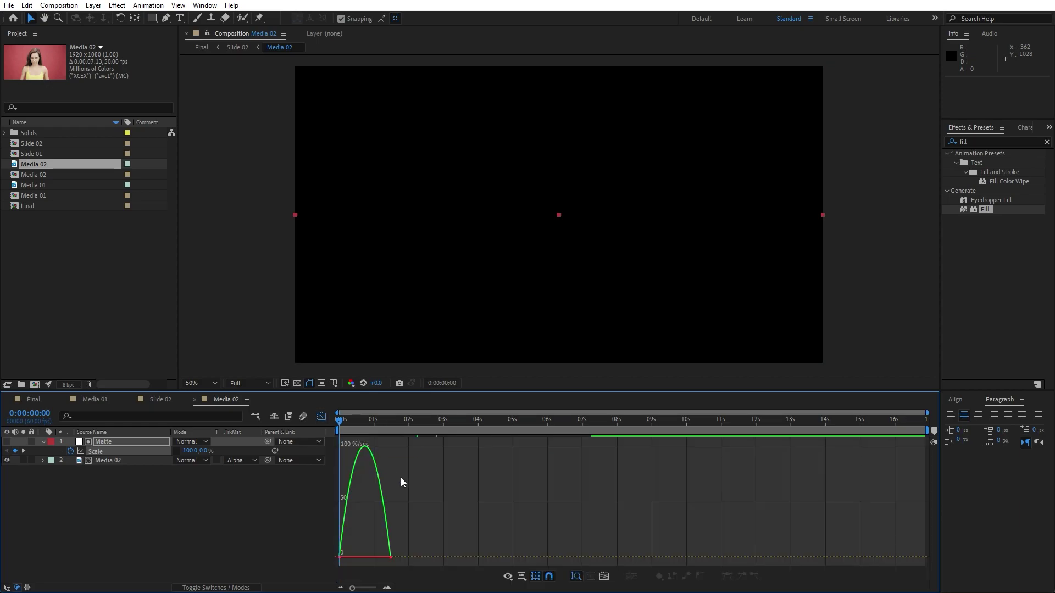
left_click_drag(379, 557, 356, 559)
left_click(194, 399)
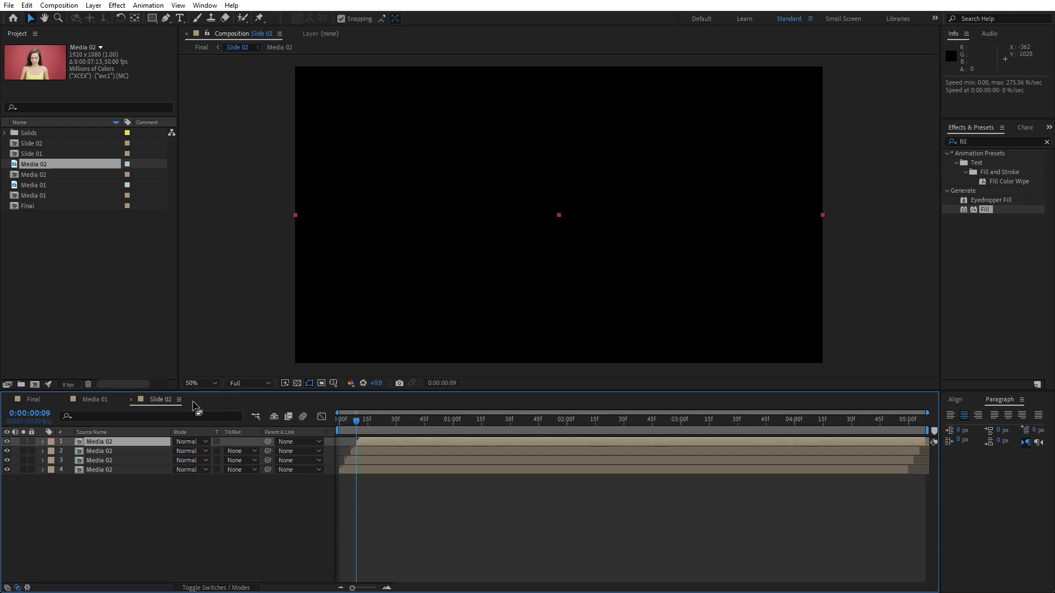
left_click(132, 399)
left_click(65, 400)
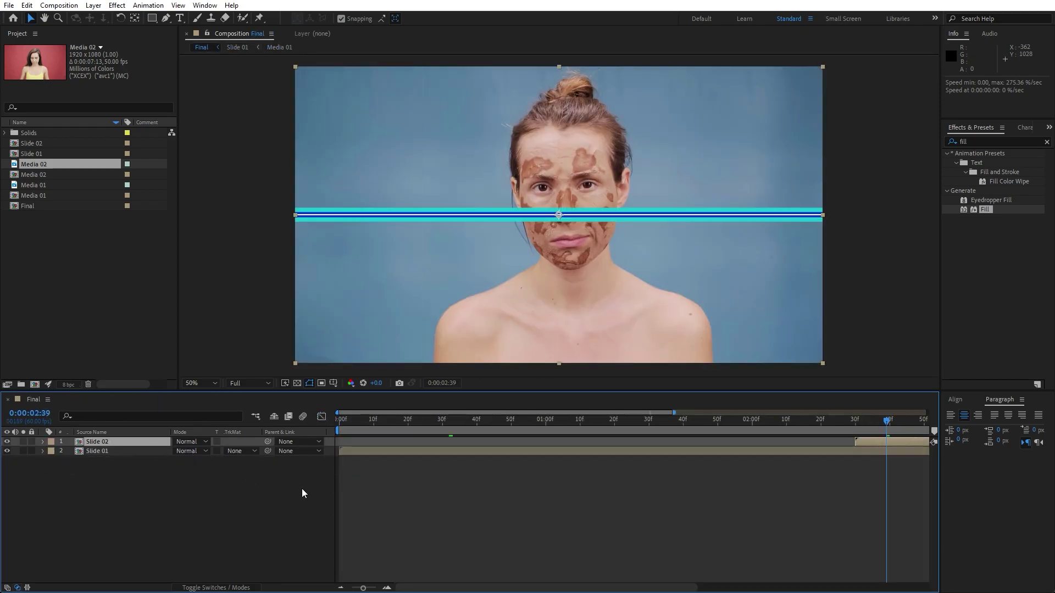
left_click_drag(363, 589, 353, 589)
left_click(176, 518)
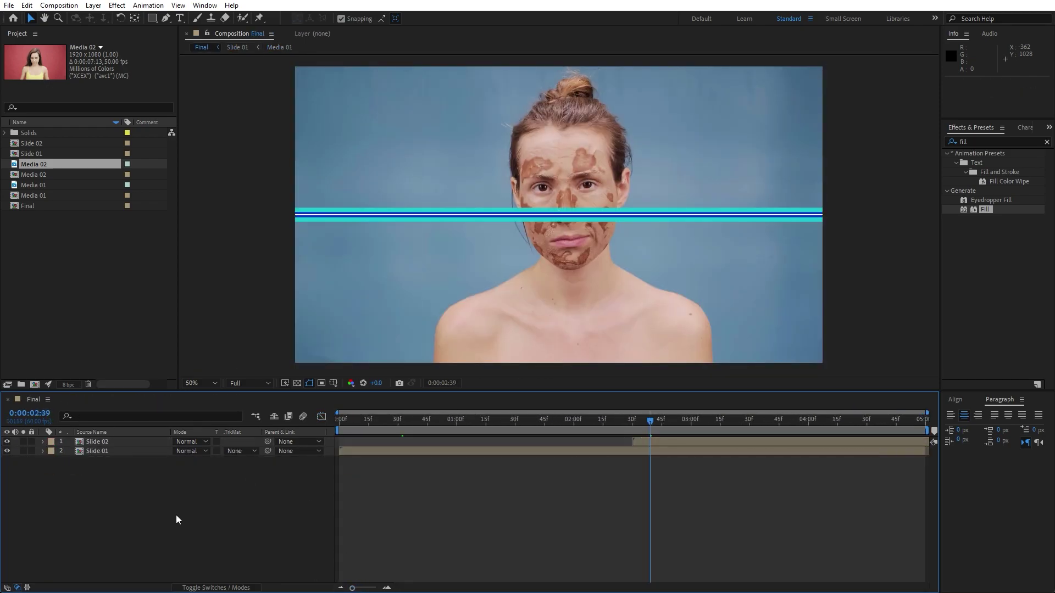
key("space")
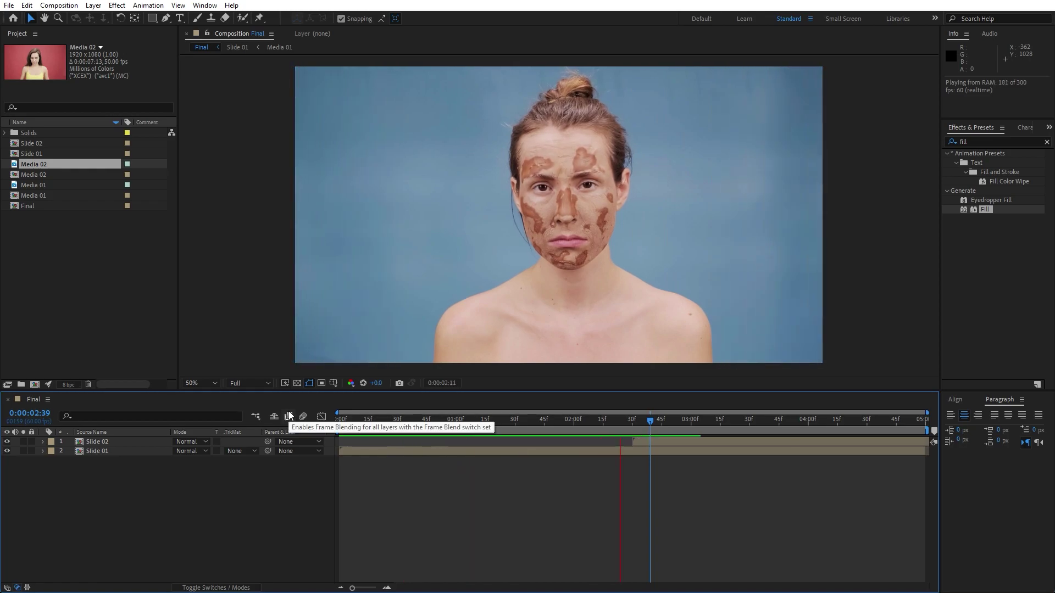
left_click_drag(678, 418, 706, 433)
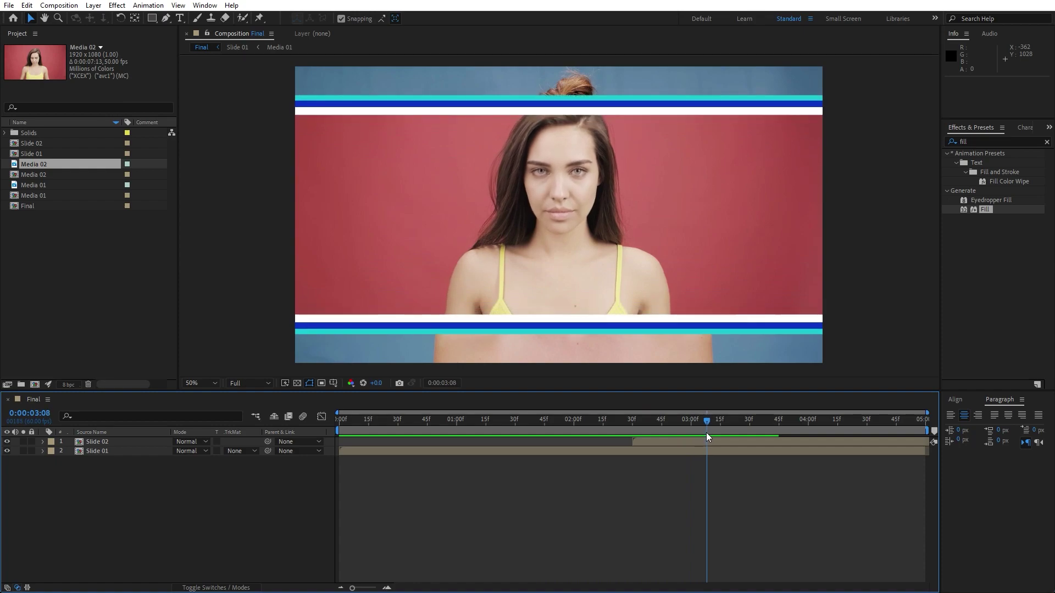
- In Slide 02, set layer 4's Fill color to the clip's red background via eyedropper
double_click(107, 444)
left_click(110, 471)
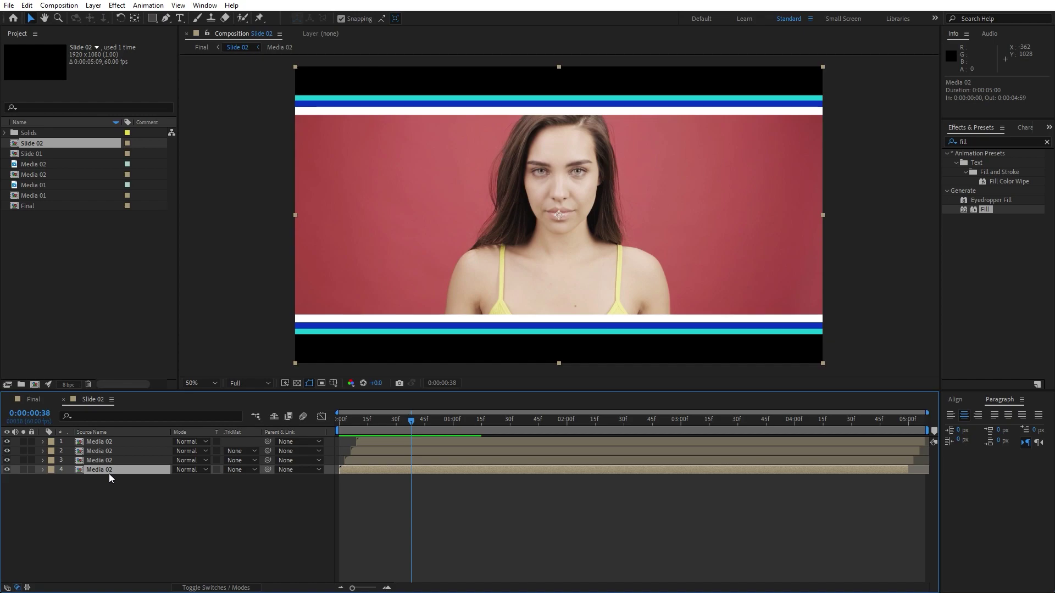
key("F3")
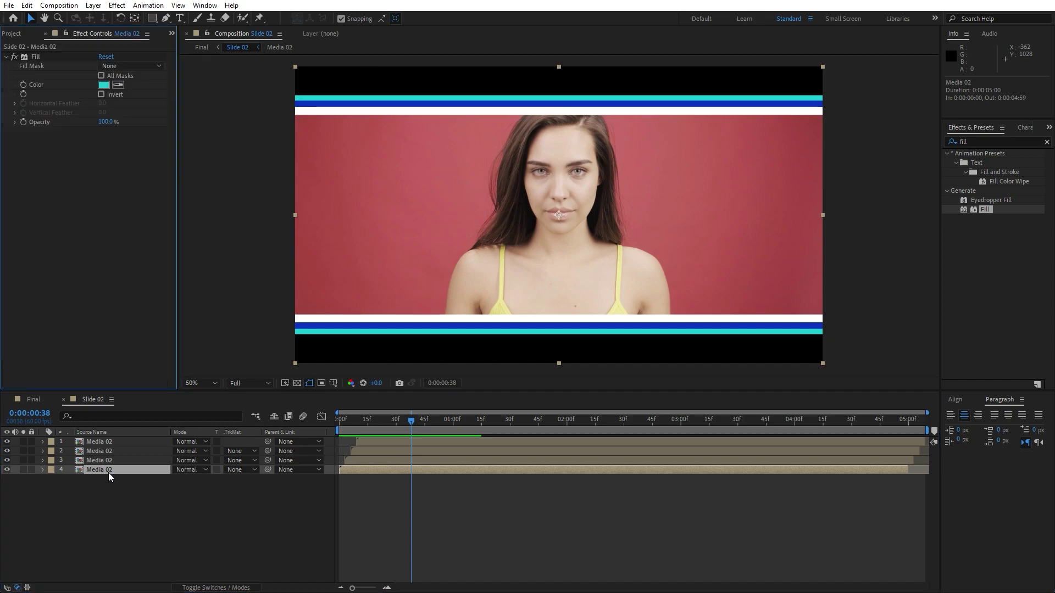
left_click(119, 85)
left_click(384, 219)
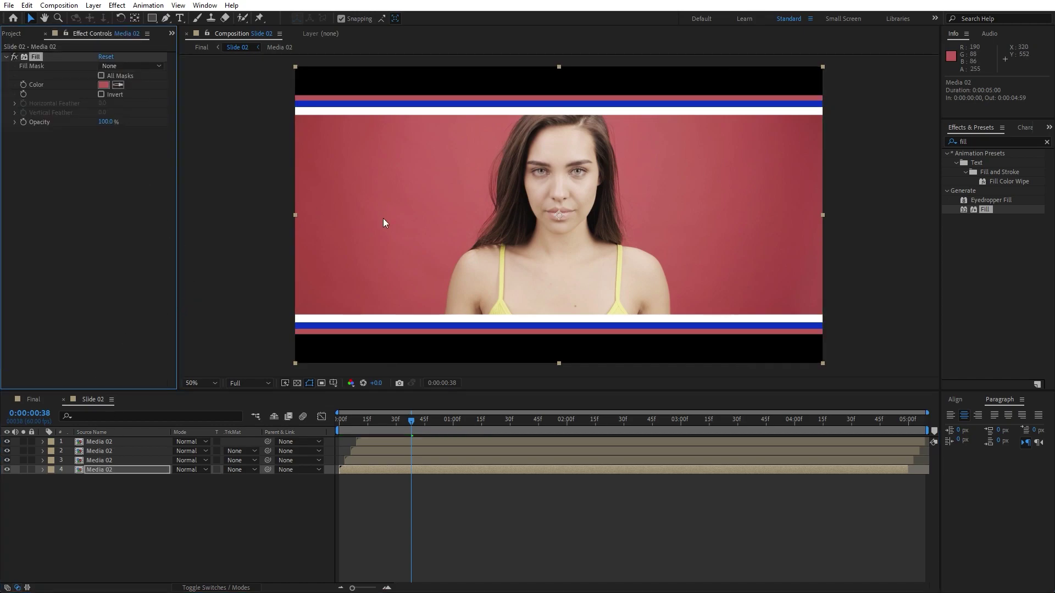
- Eyedrop pale yellow into layer 3's Fill color, then close Slide 02 back to Final
left_click(104, 461)
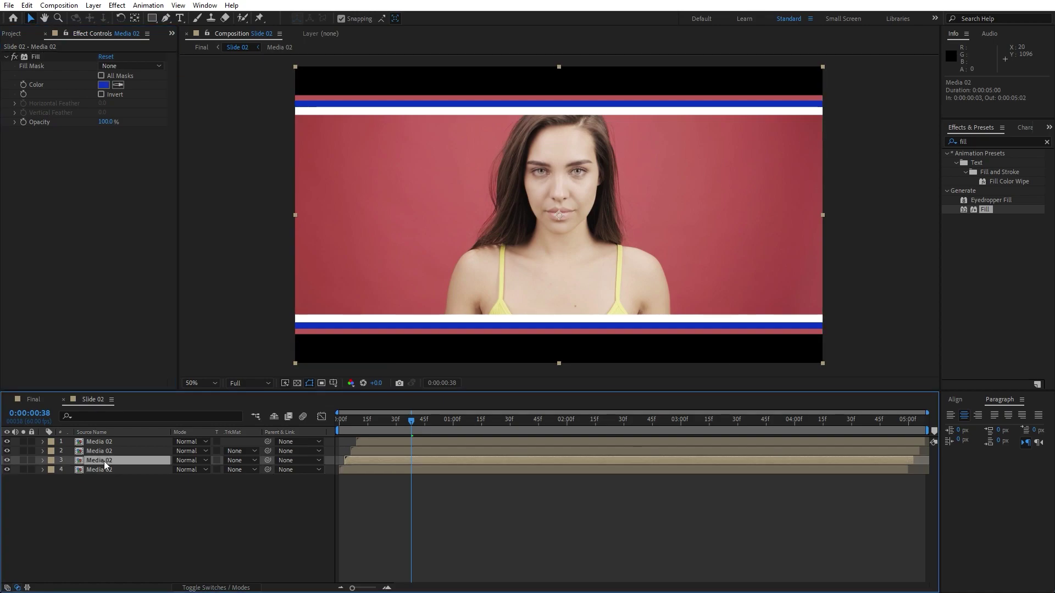
left_click(119, 86)
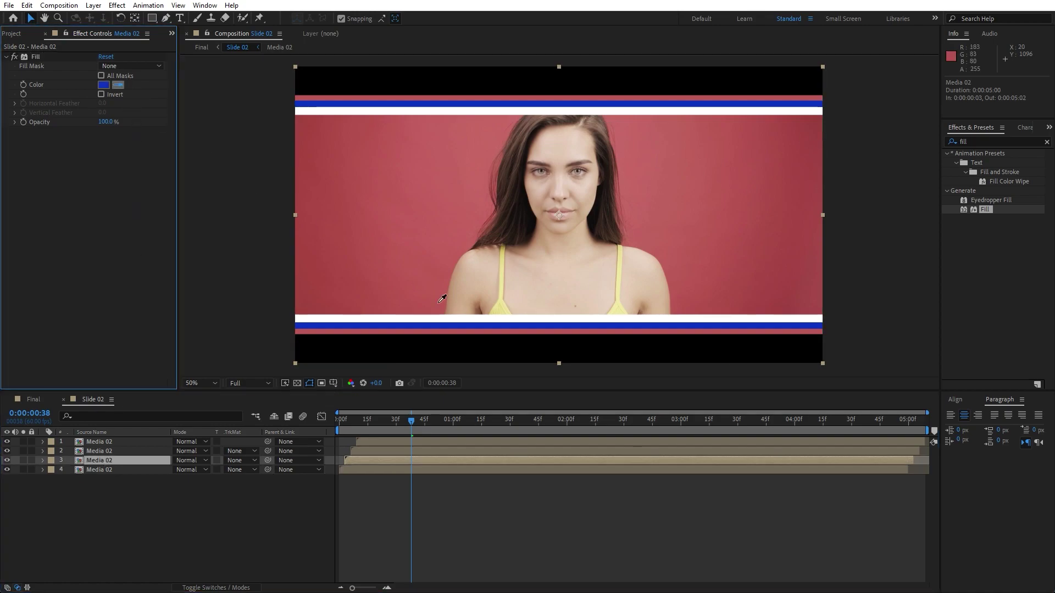
left_click(504, 267)
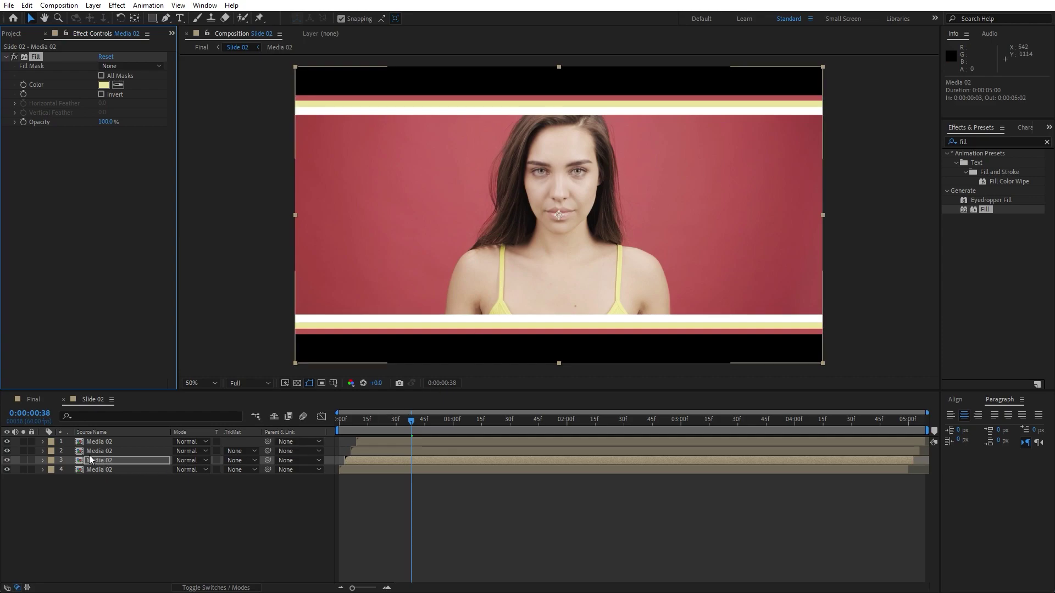
left_click(64, 401)
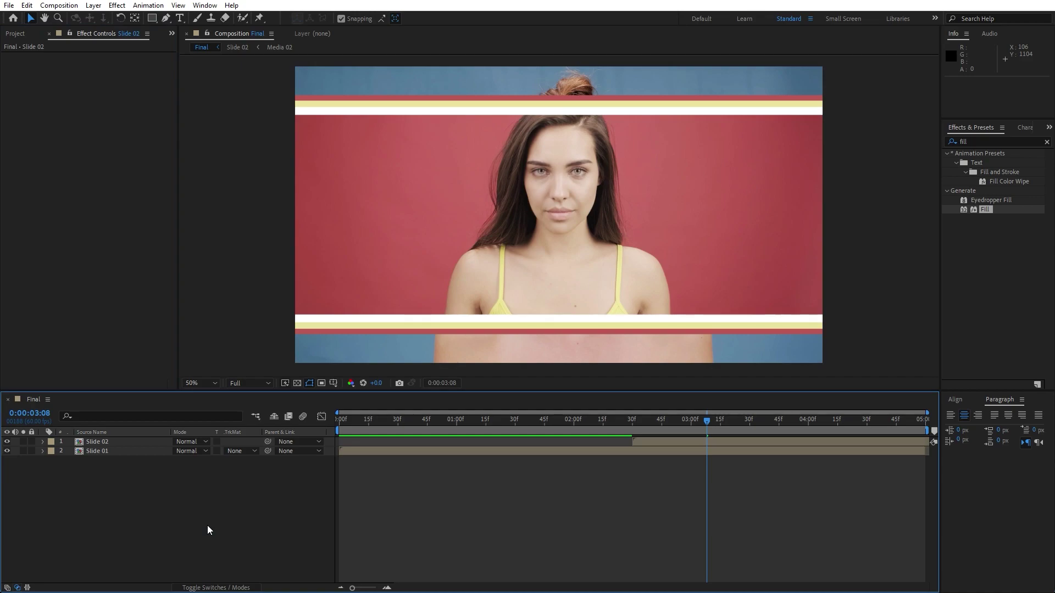
key("space")
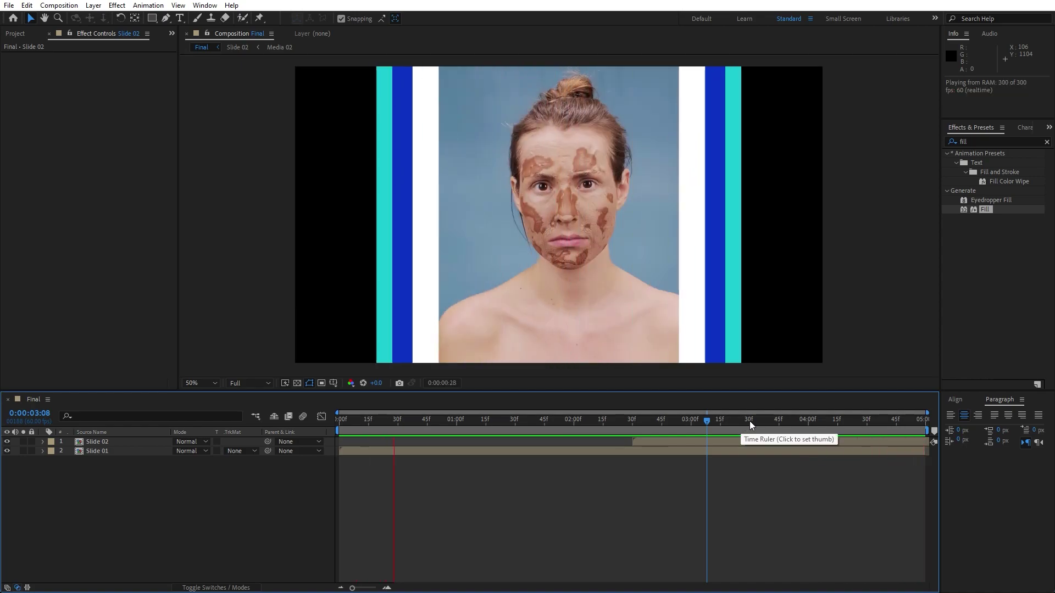
left_click(654, 421)
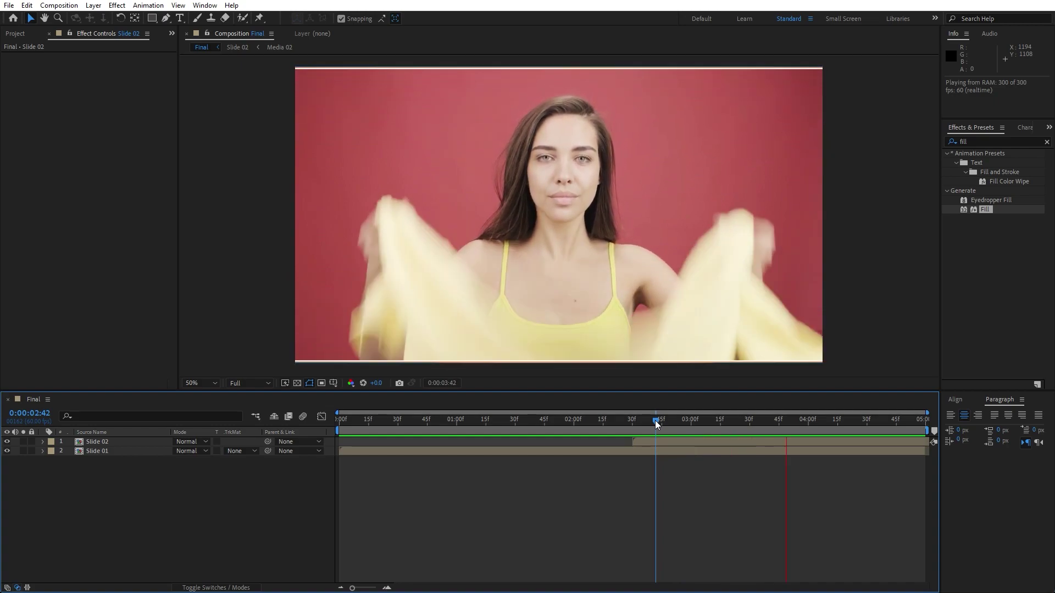
left_click(583, 426)
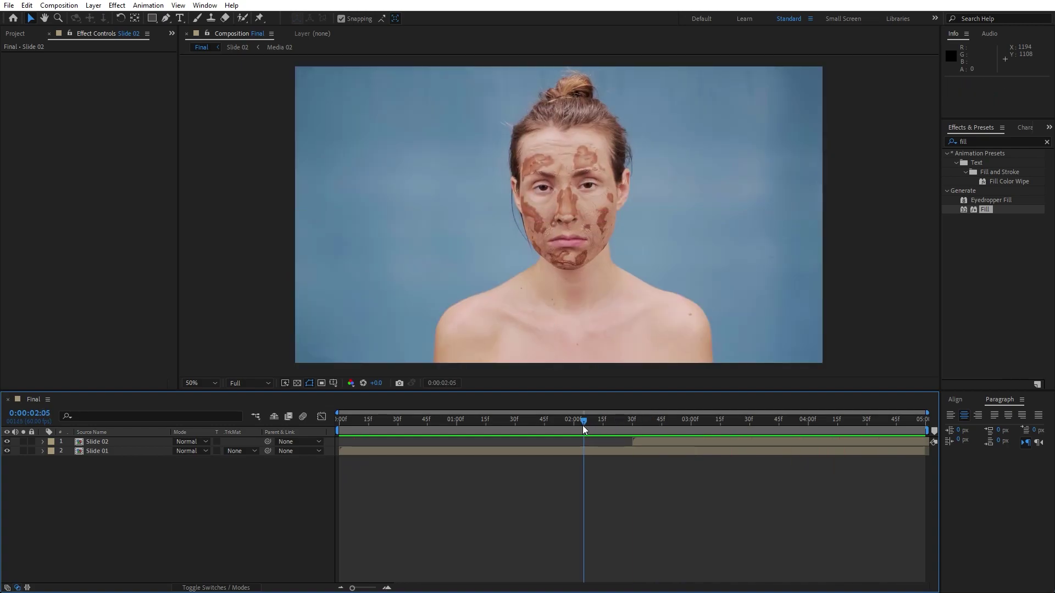
left_click_drag(584, 425, 717, 425)
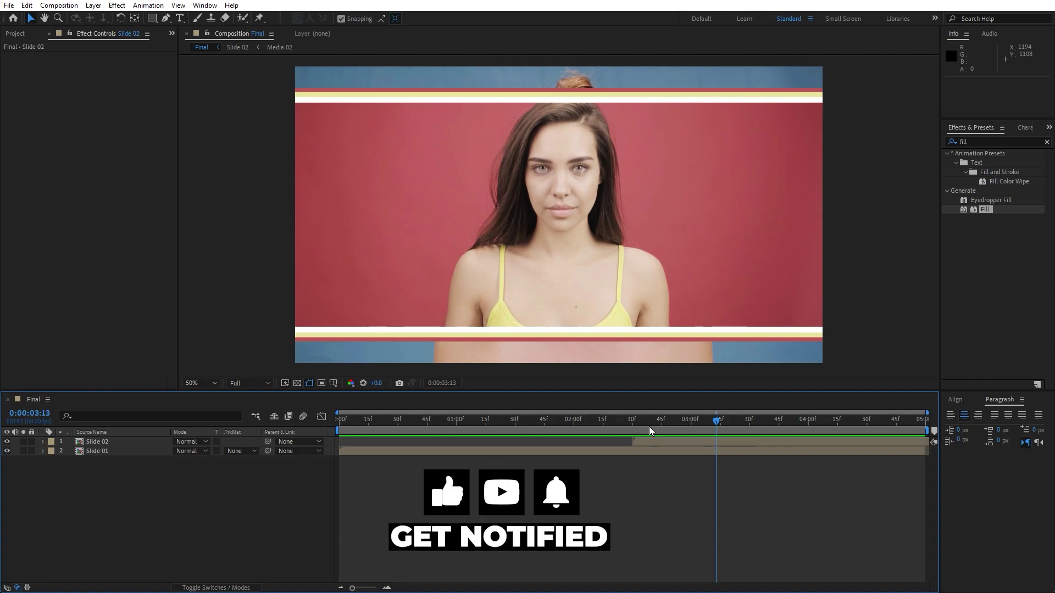
left_click_drag(648, 429, 742, 440)
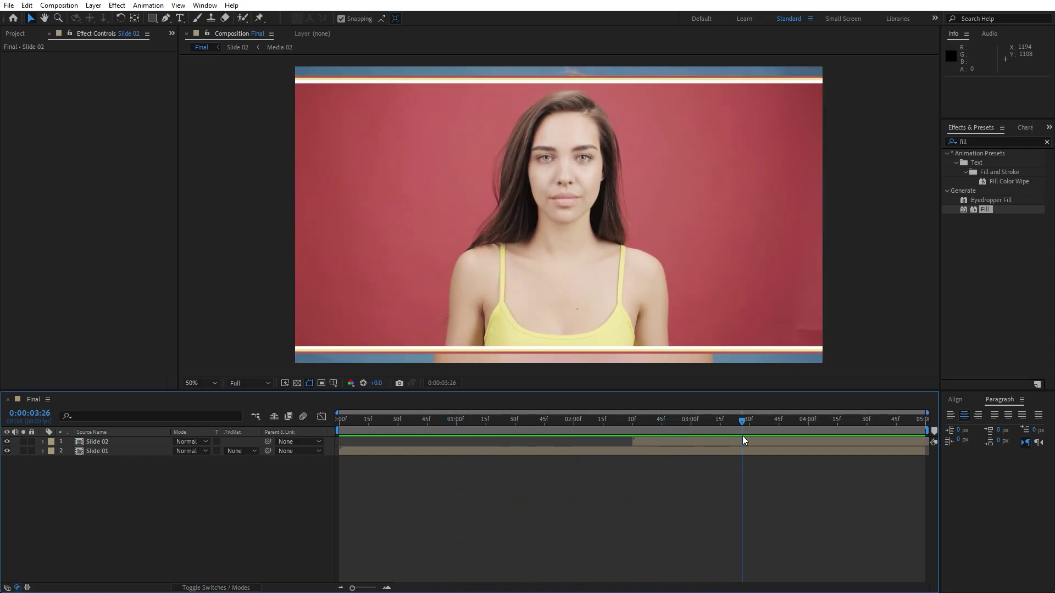